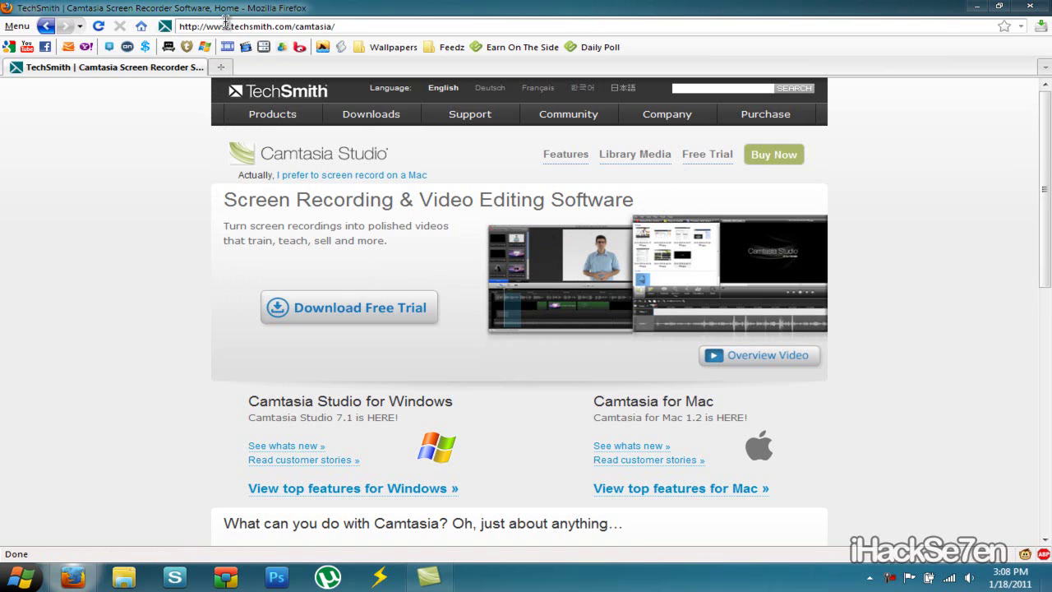
Minimize Firefox and open the Capture image from the desktop.
left_click_drag(226, 24, 341, 29)
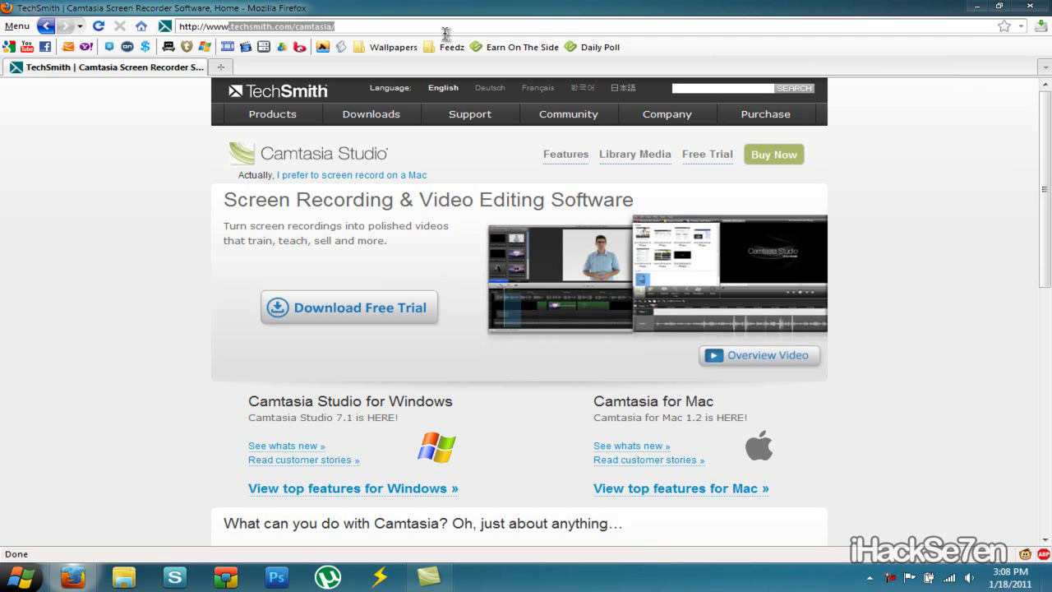
left_click(184, 252)
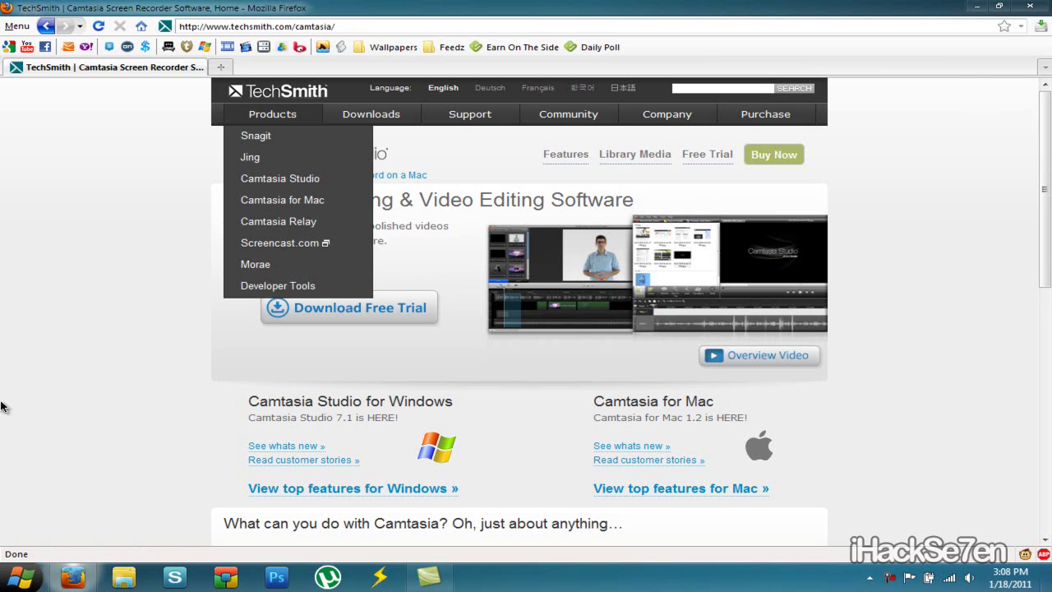
left_click(978, 6)
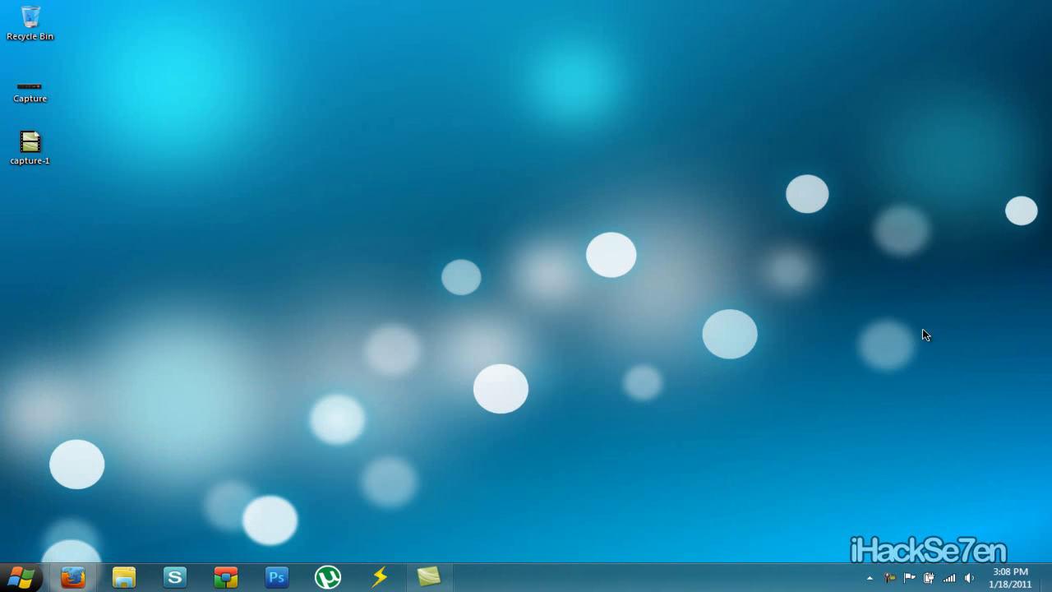
left_click(21, 578)
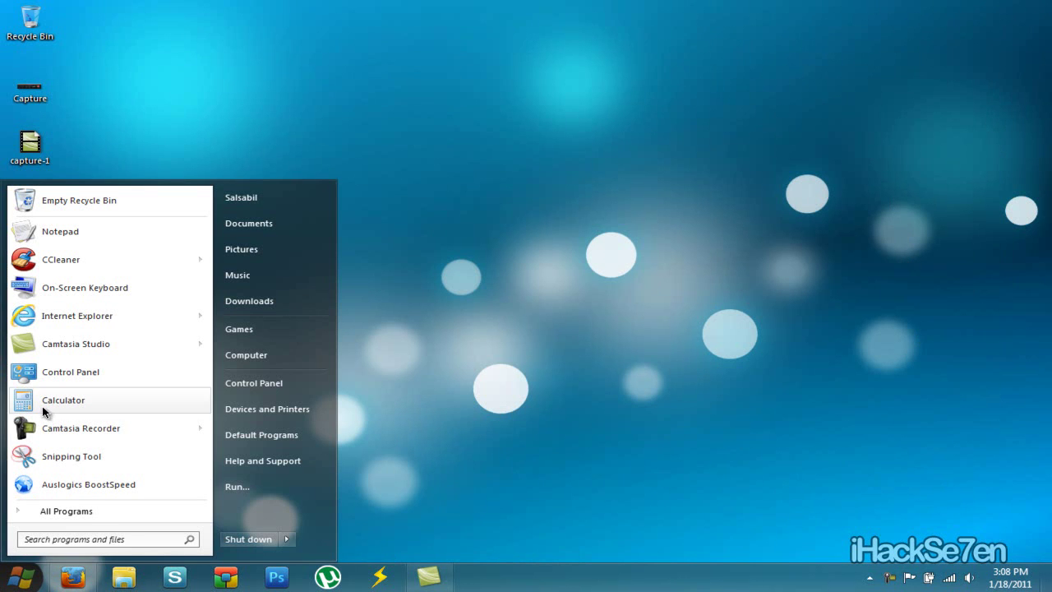
left_click(836, 254)
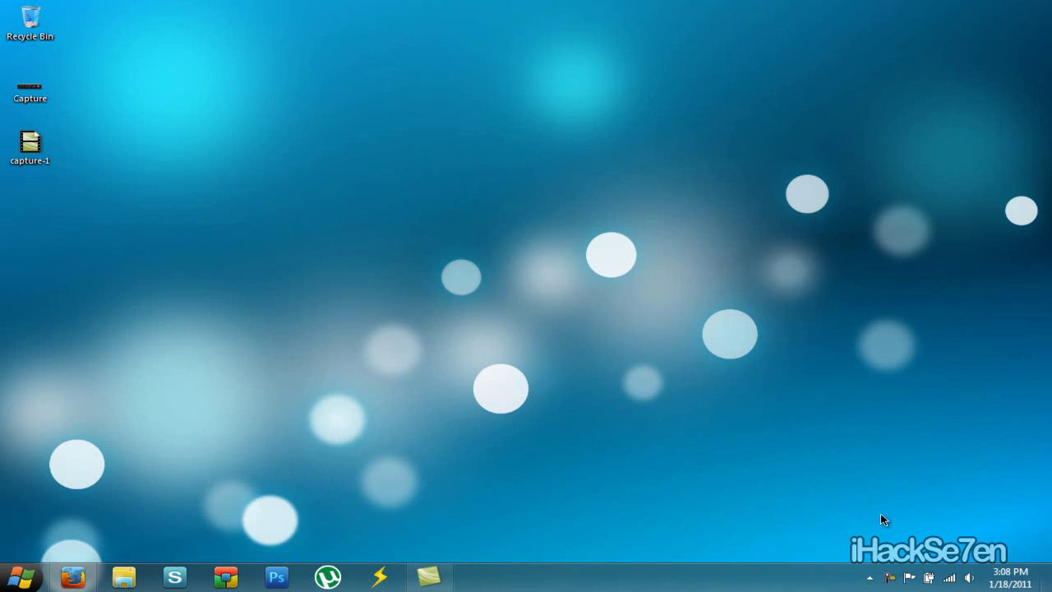
double_click(32, 97)
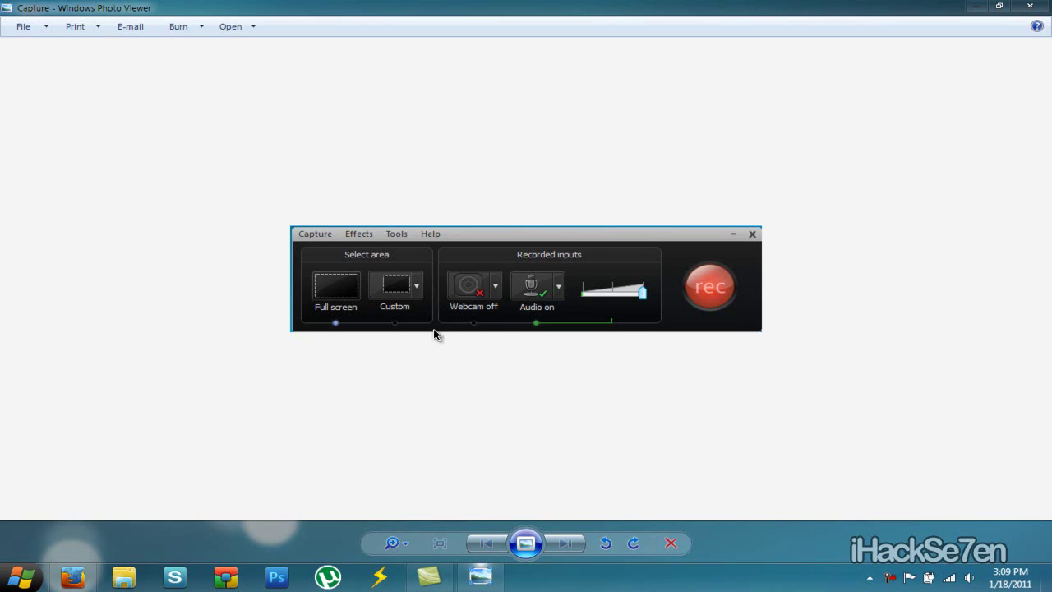
Close the image viewer and drag capture-1 from the desktop into the Clip Bin.
key("alt+F4")
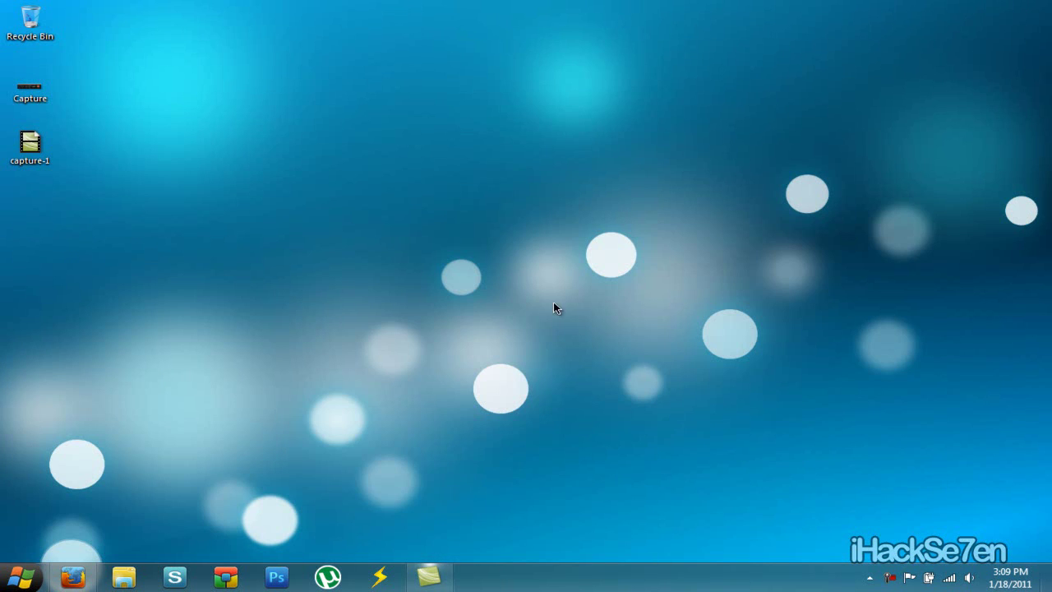
left_click(429, 577)
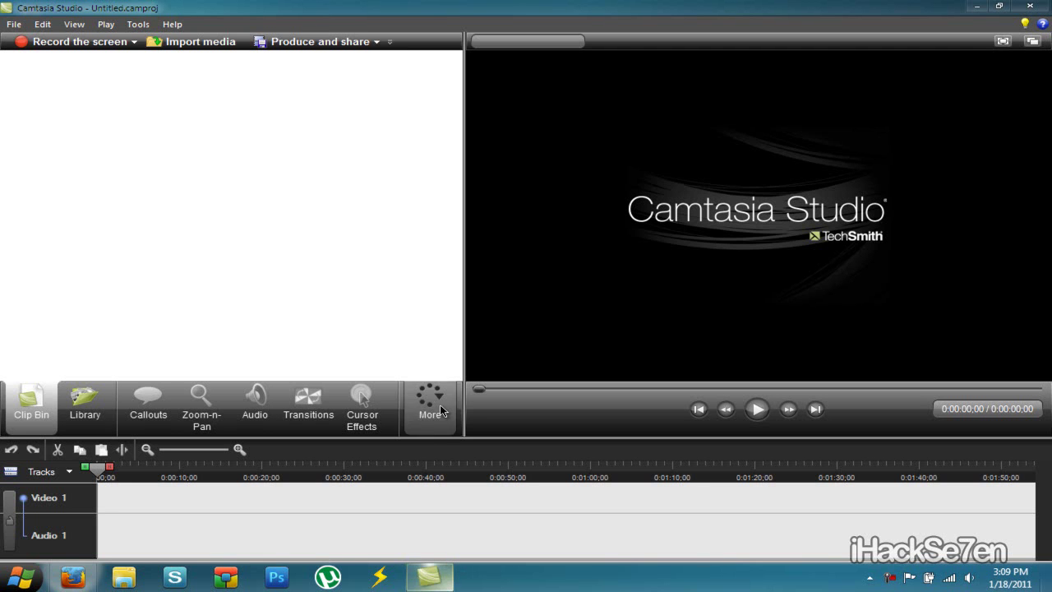
double_click(456, 6)
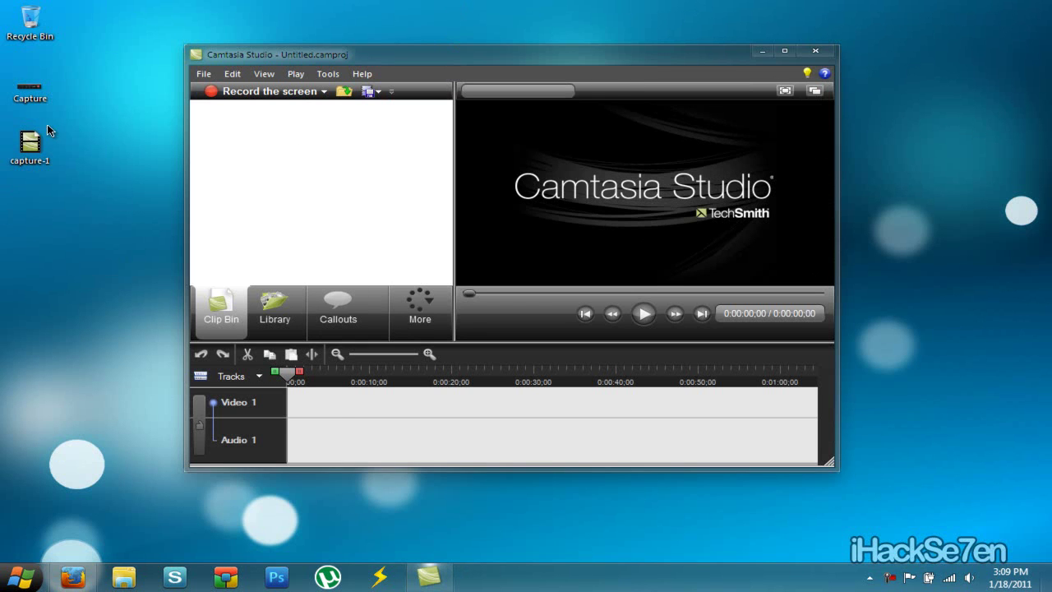
left_click_drag(28, 156, 407, 222)
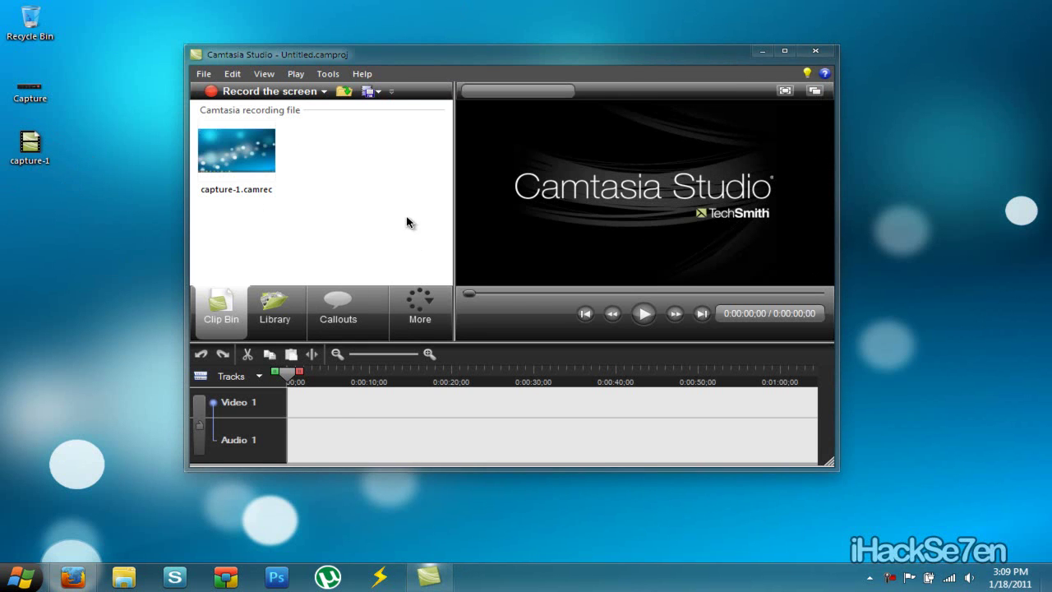
double_click(488, 56)
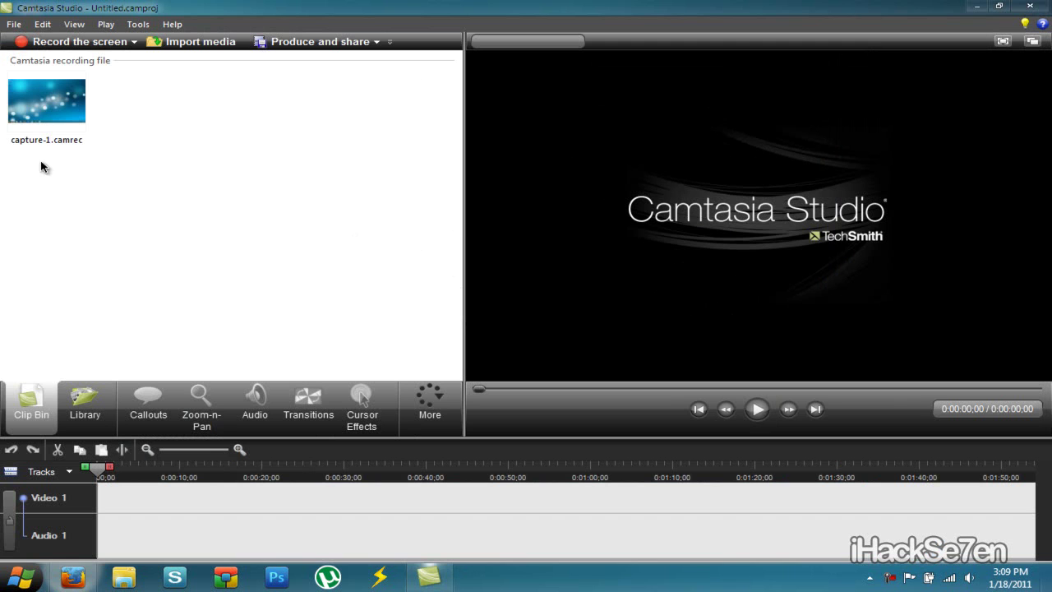
key("super+Down")
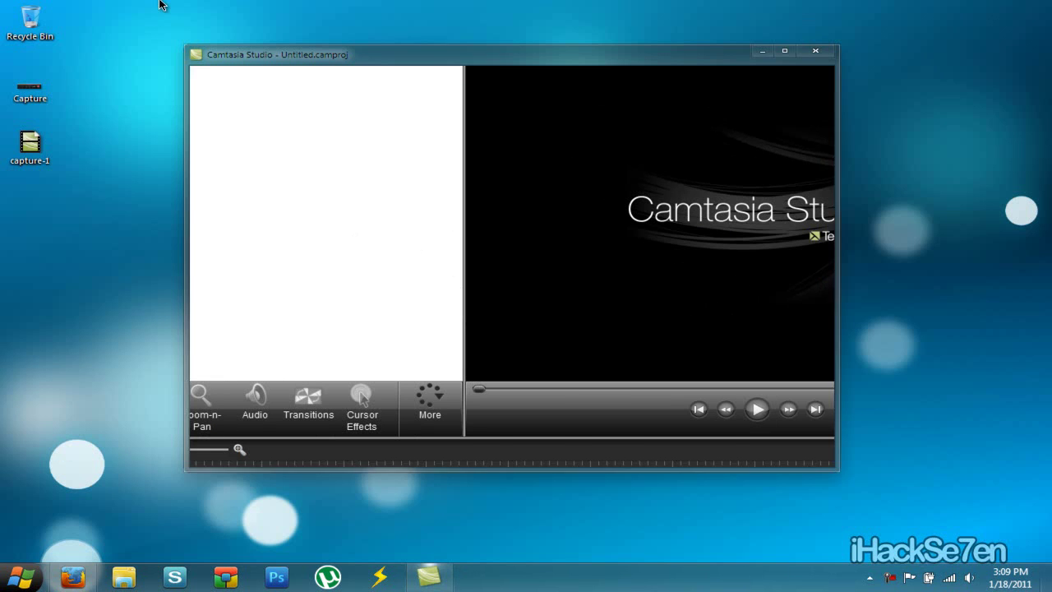
left_click_drag(25, 152, 349, 215)
Place capture-1.camrec on the Video 1 and Audio 1 timeline tracks.
double_click(320, 54)
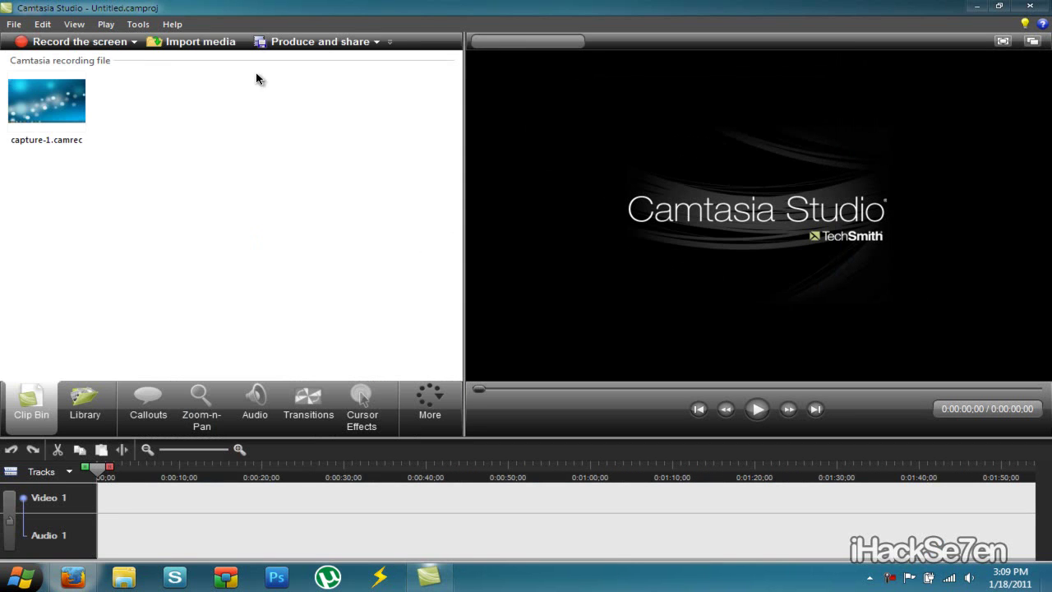
left_click(201, 42)
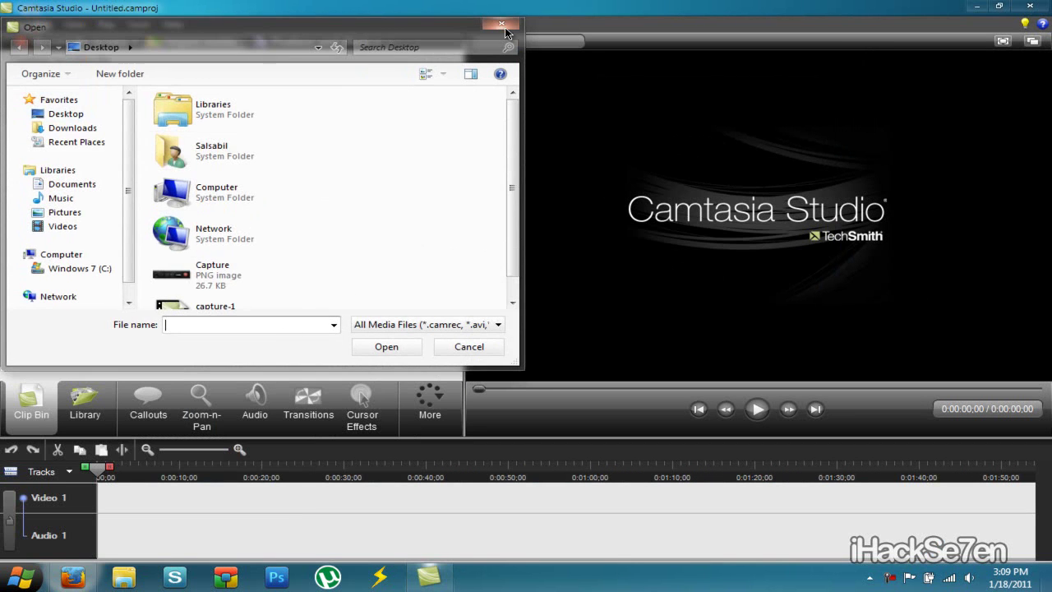
left_click(501, 23)
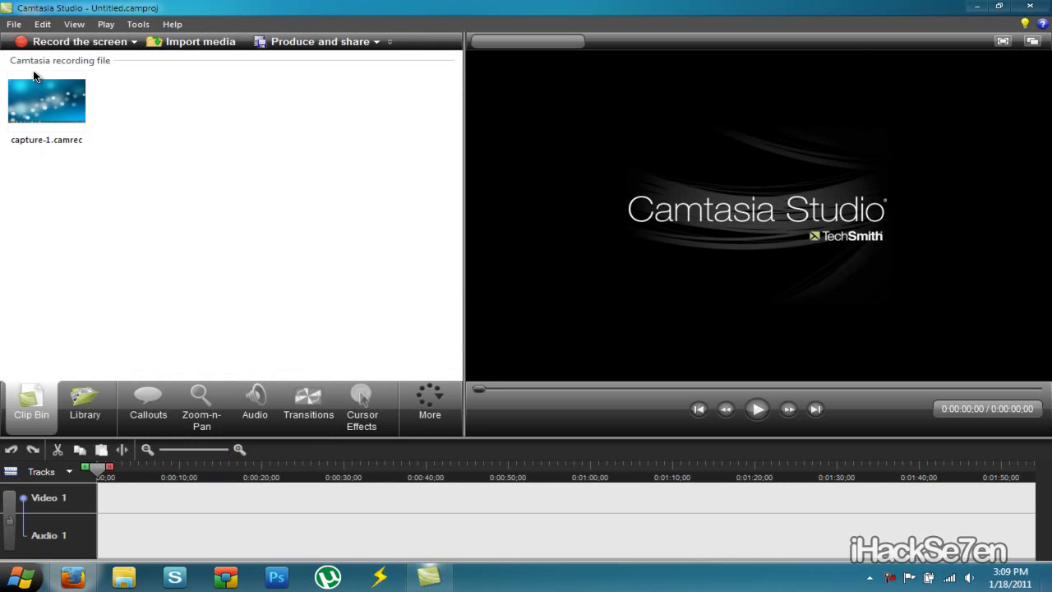
left_click_drag(38, 78, 124, 485)
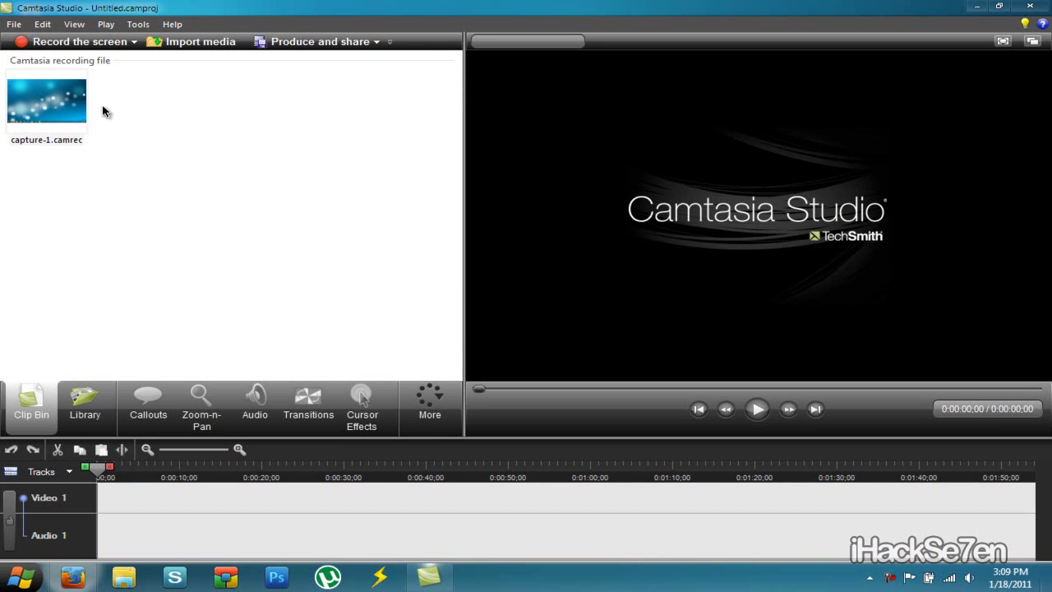
left_click_drag(53, 89, 167, 510)
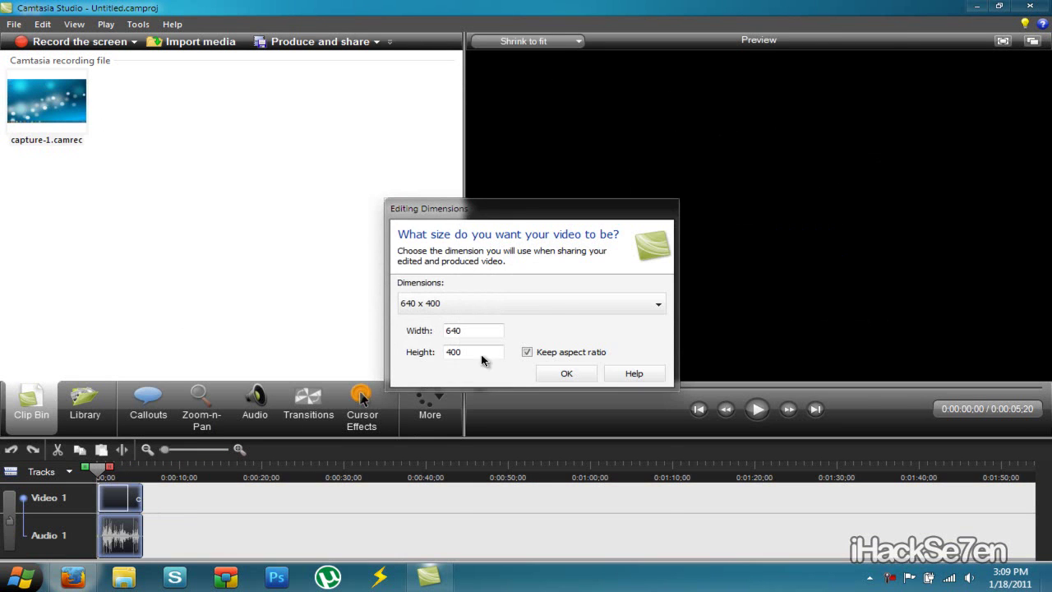
Choose 1280 x 800 Recording Dimensions in the Editing Dimensions dialog and confirm.
left_click(564, 303)
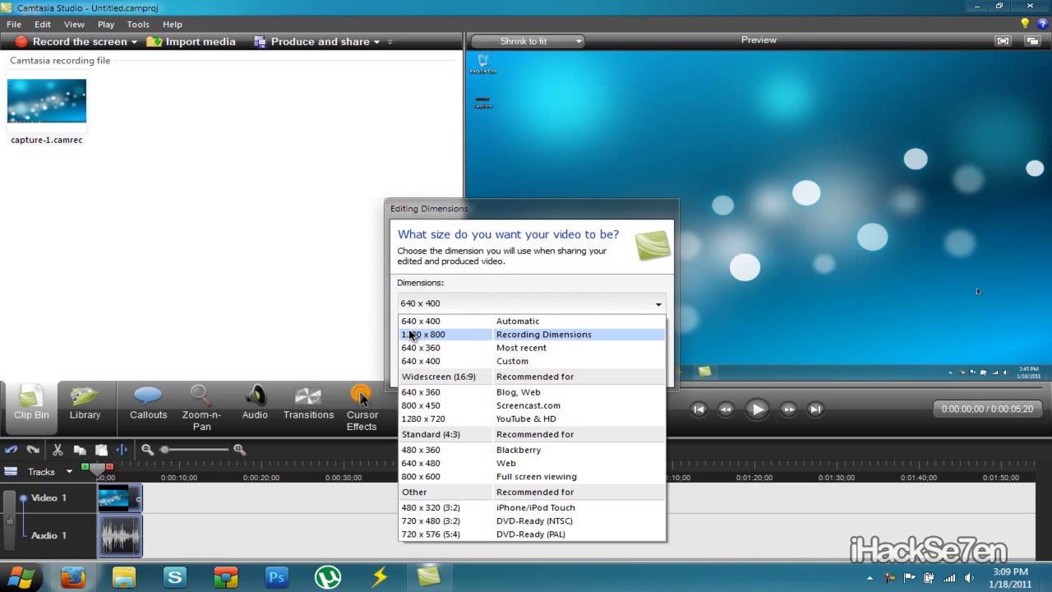
left_click(549, 334)
left_click(566, 374)
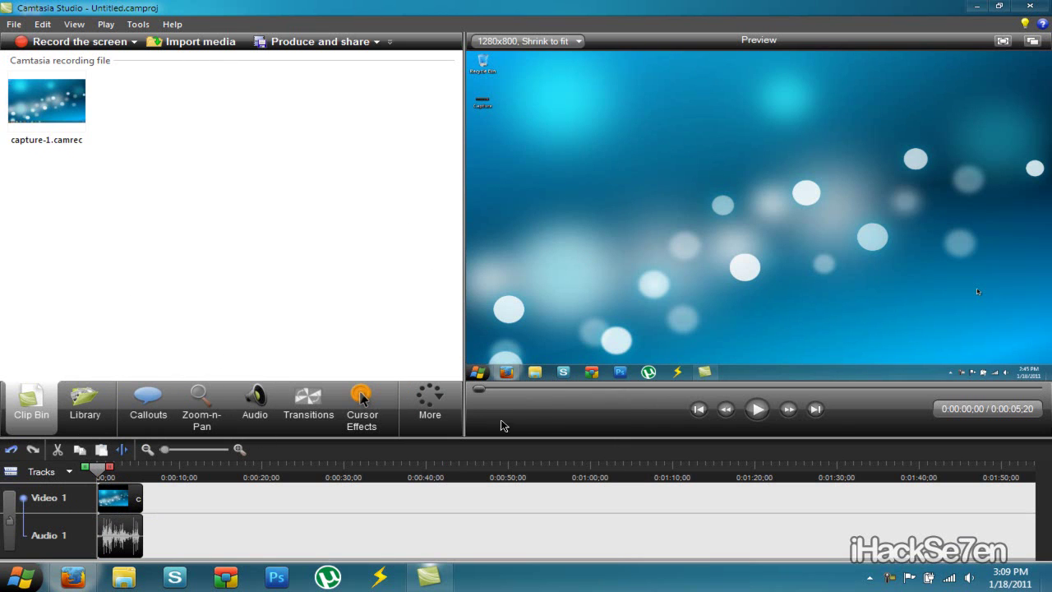
Raise the clip's audio volume, enable noise removal with advanced settings shown, then go to Zoom-n-Pan.
left_click(255, 432)
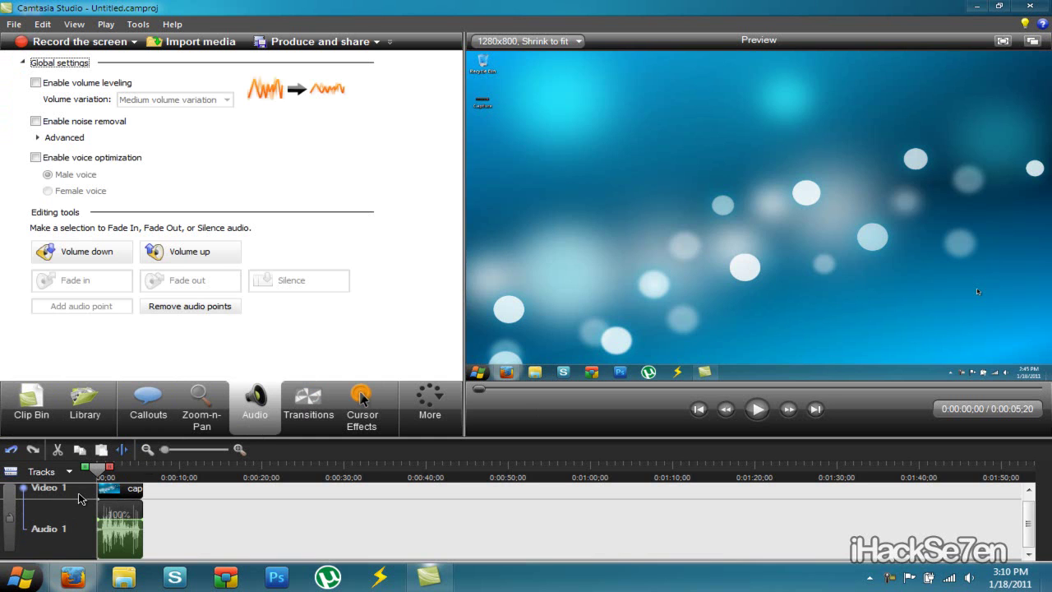
left_click(206, 262)
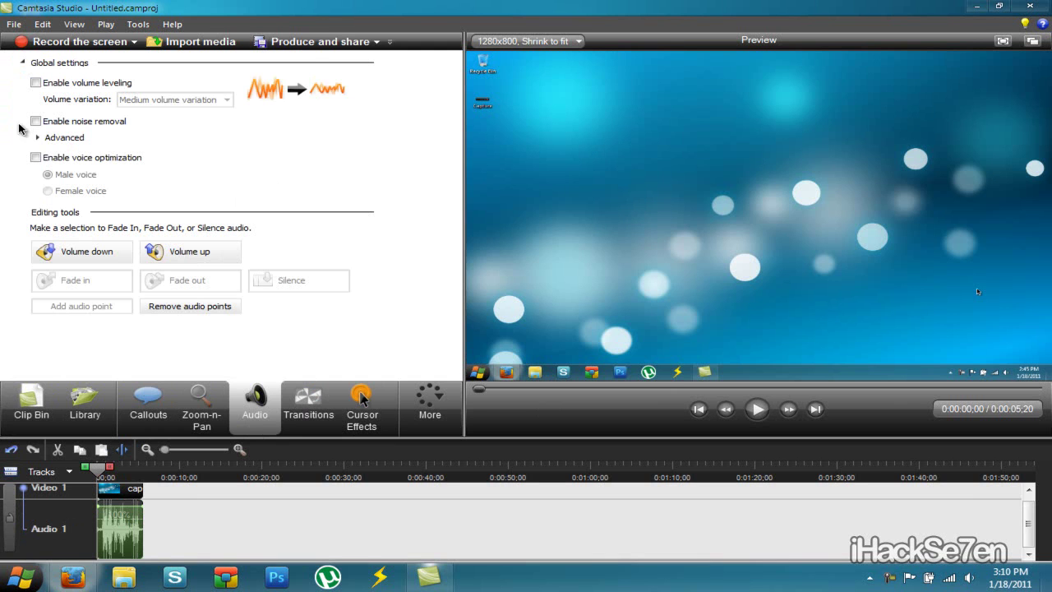
left_click(103, 120)
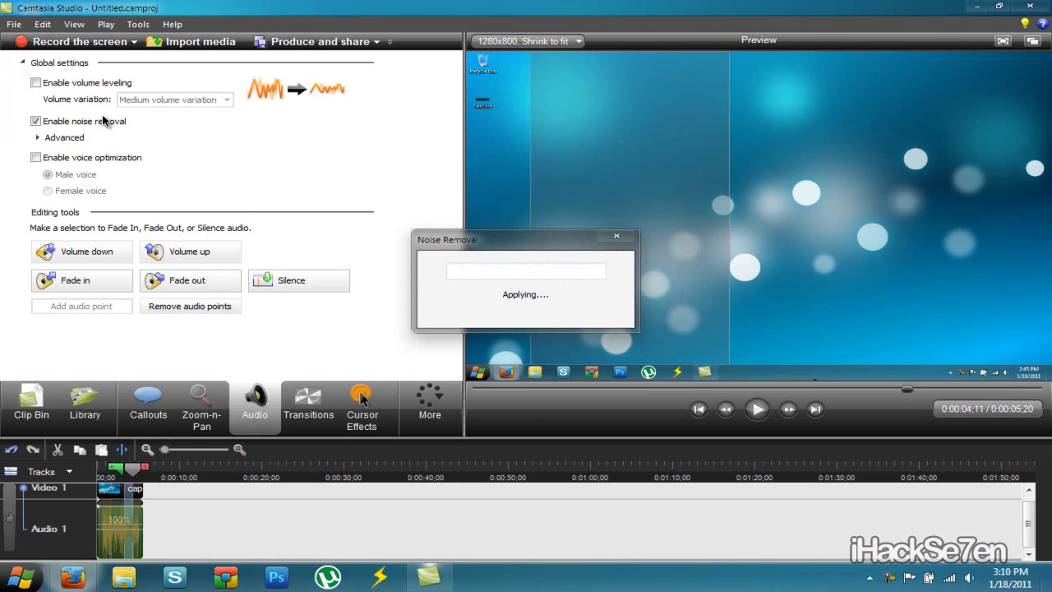
left_click(37, 138)
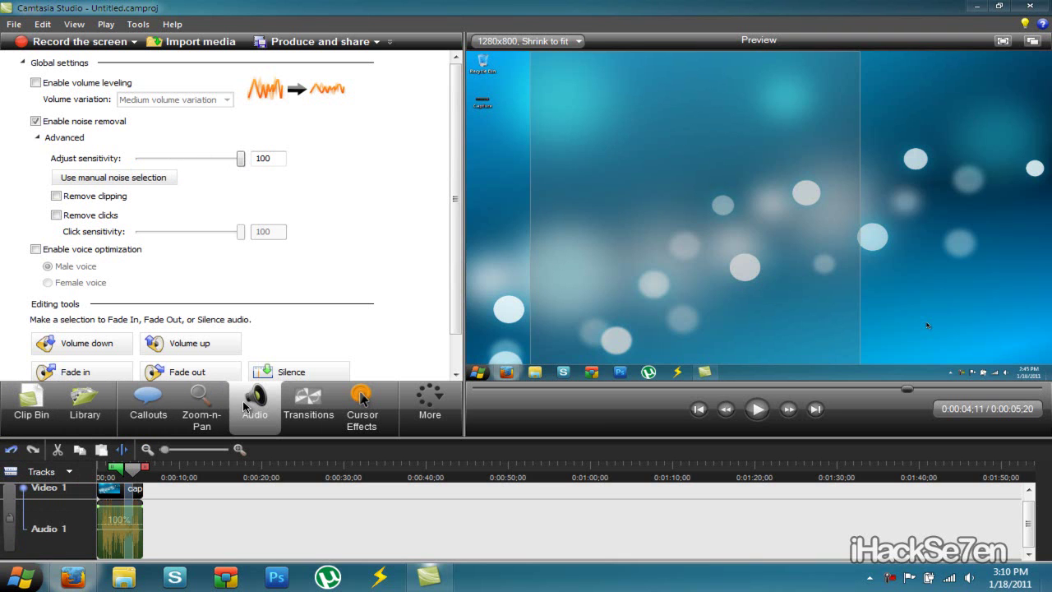
left_click(202, 406)
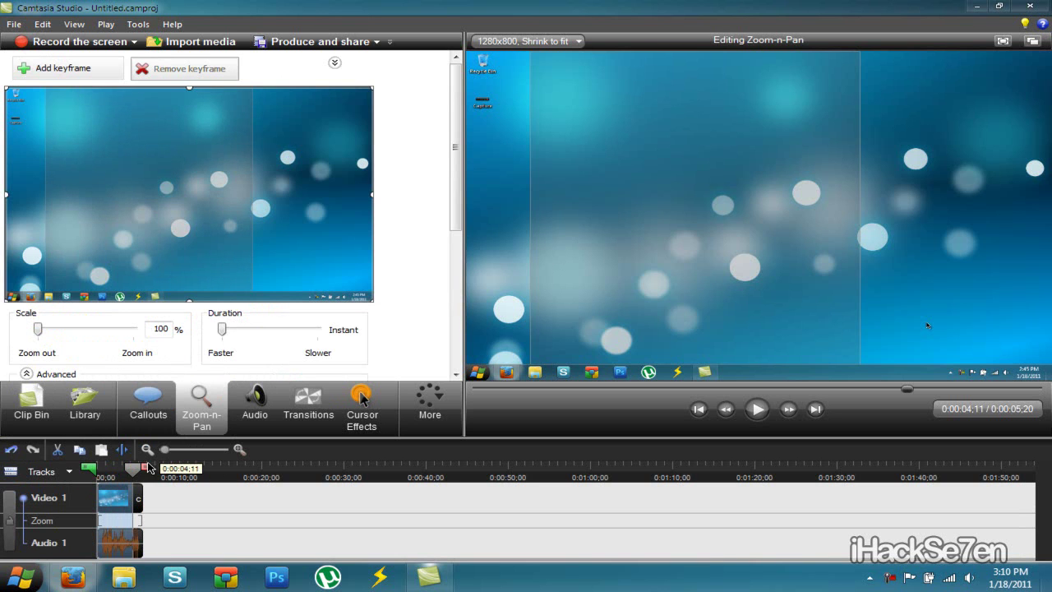
Near the clip's start, zoom to 156% over the middle of the desktop.
left_click(105, 470)
left_click_drag(105, 470, 110, 470)
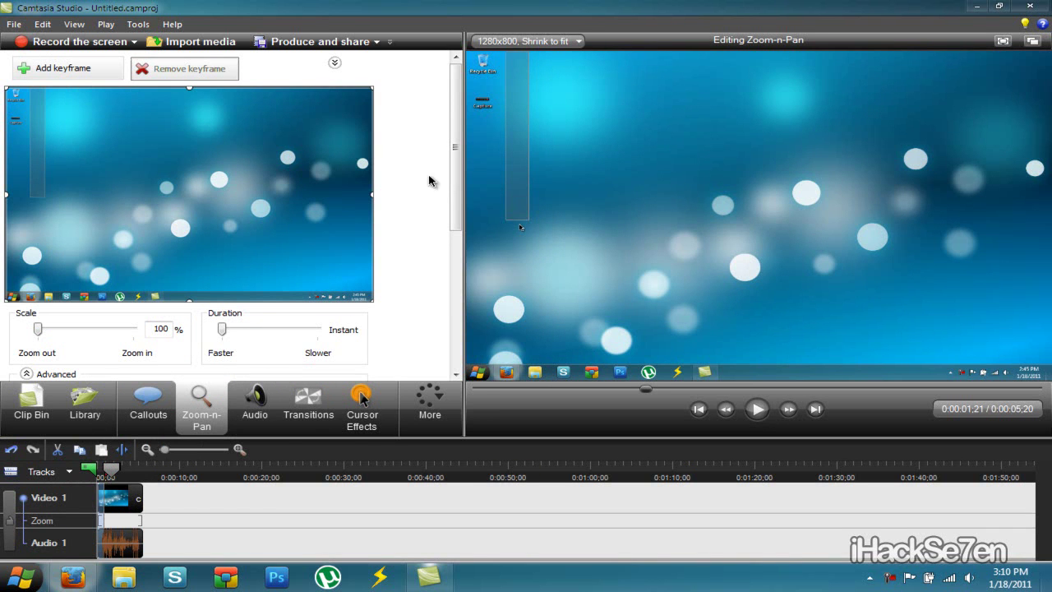
mouse_move(458, 172)
left_mouse_down()
mouse_move(455, 263)
mouse_move(444, 157)
left_mouse_up()
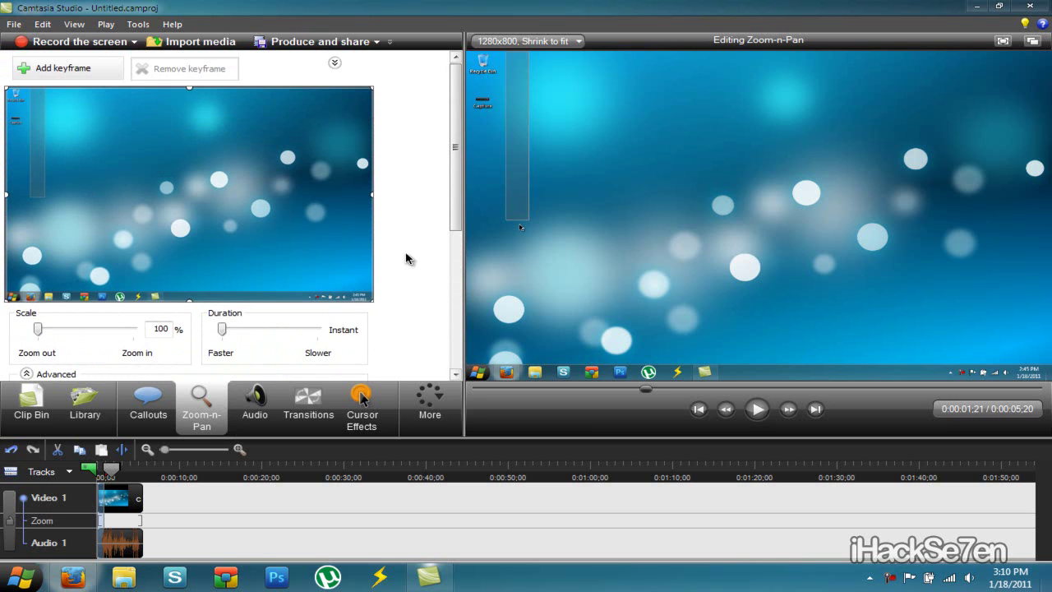
left_click_drag(373, 301, 240, 224)
left_click_drag(95, 170, 222, 206)
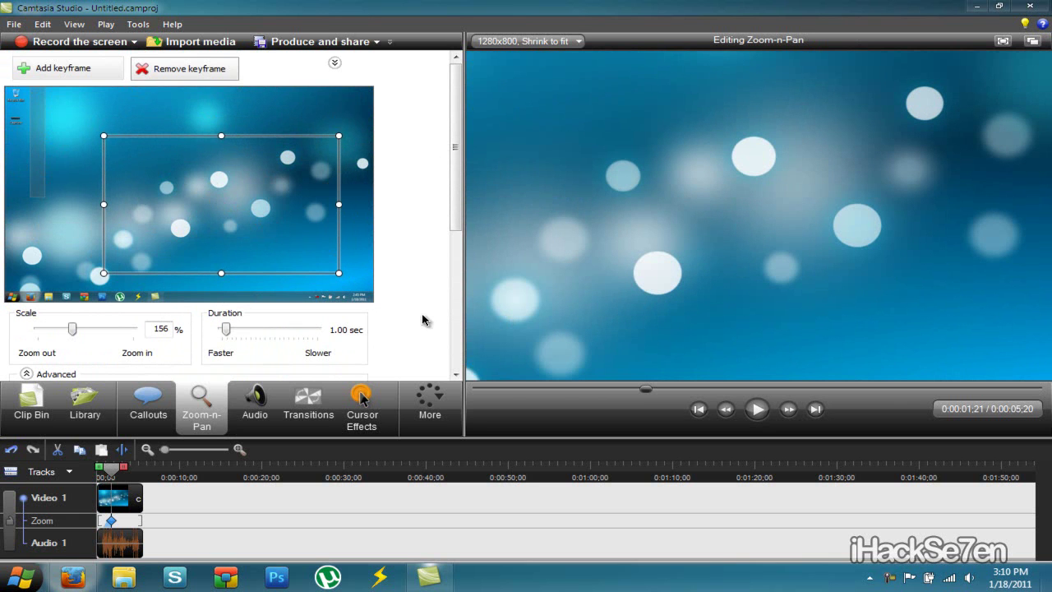
left_click_drag(452, 207, 447, 278)
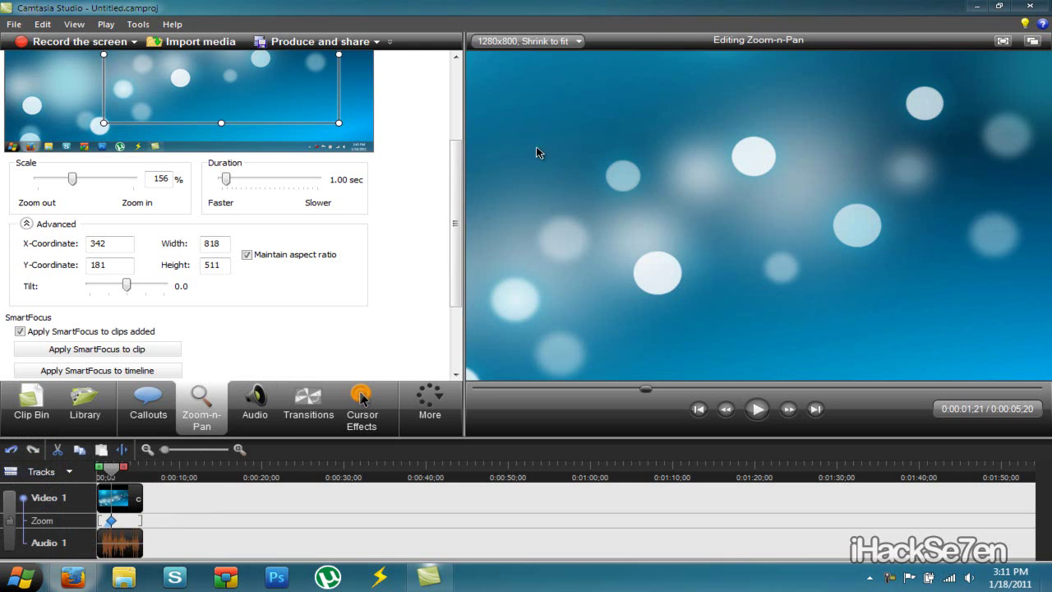
scroll(457, 195, "up", 3)
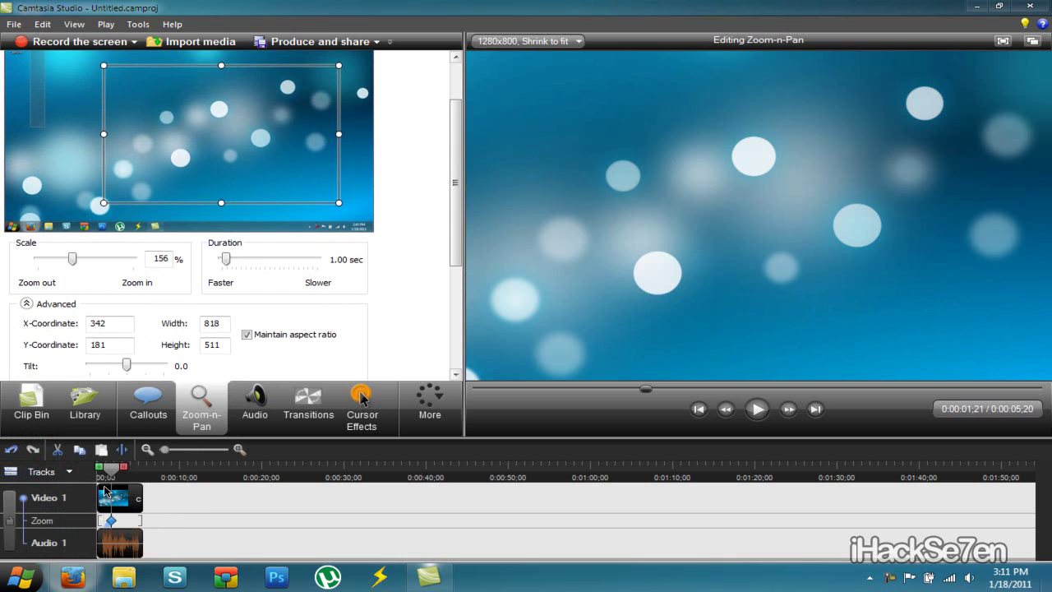
A few seconds later, snap the zoom back to the full frame at 100%.
left_click_drag(111, 467, 133, 474)
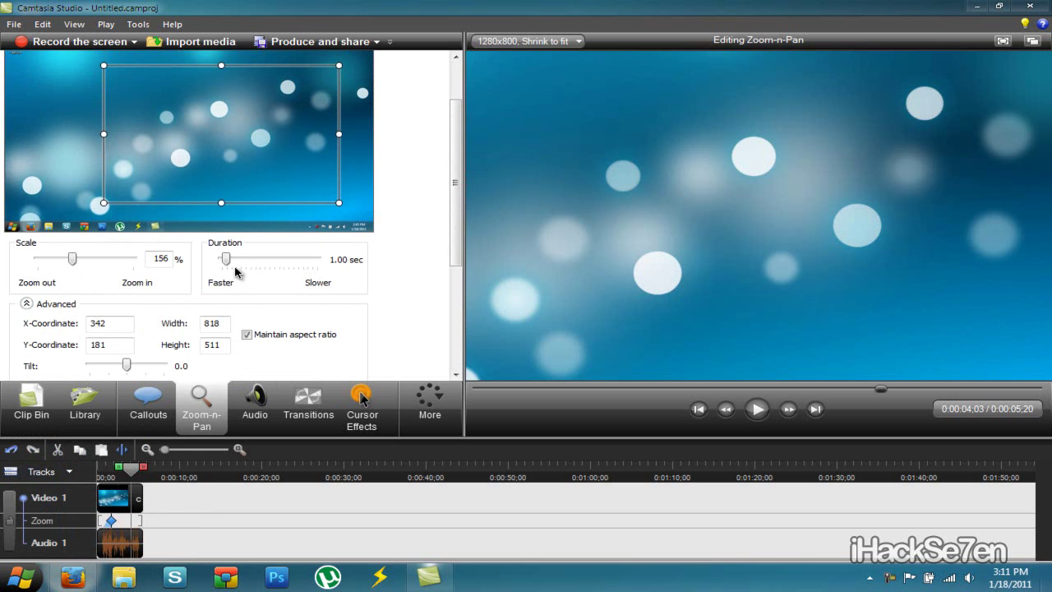
right_click(246, 137)
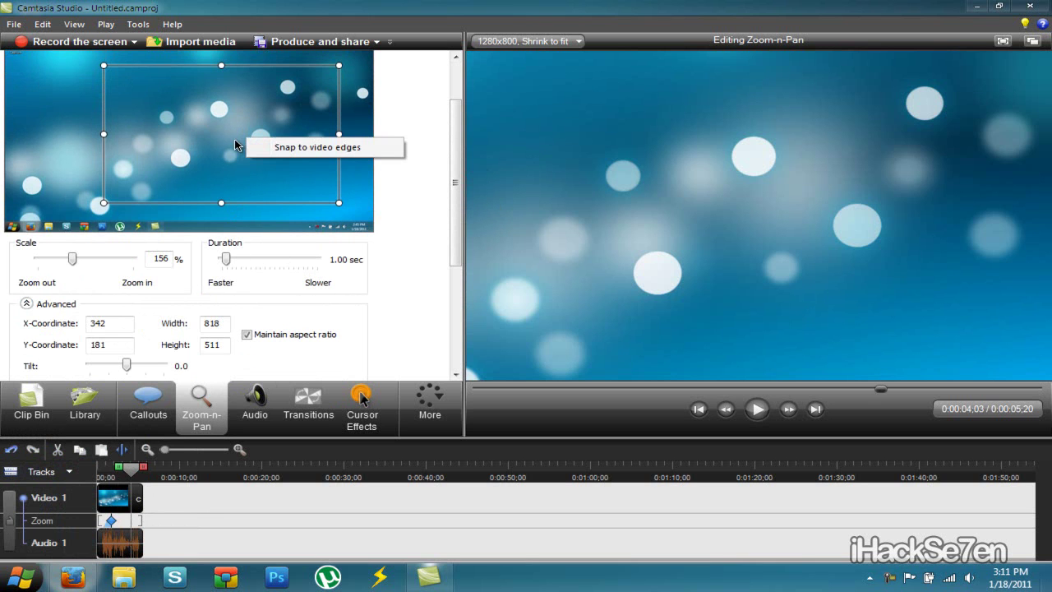
left_click(305, 148)
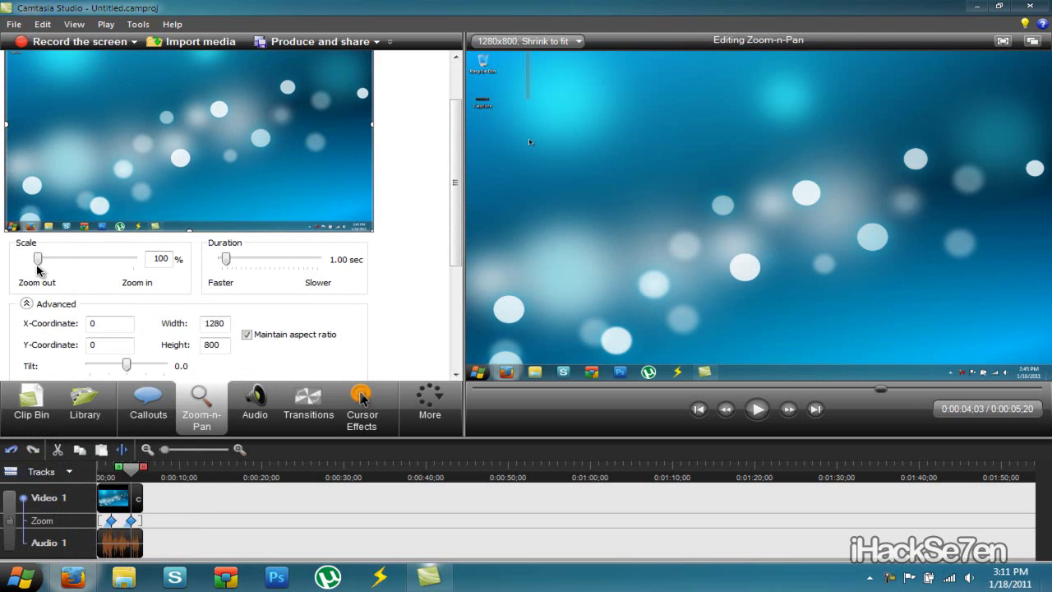
left_click_drag(38, 258, 2, 257)
left_click_drag(454, 183, 454, 148)
Show the Clip Bin and play the preview from near the start to watch the zoom.
left_click(31, 403)
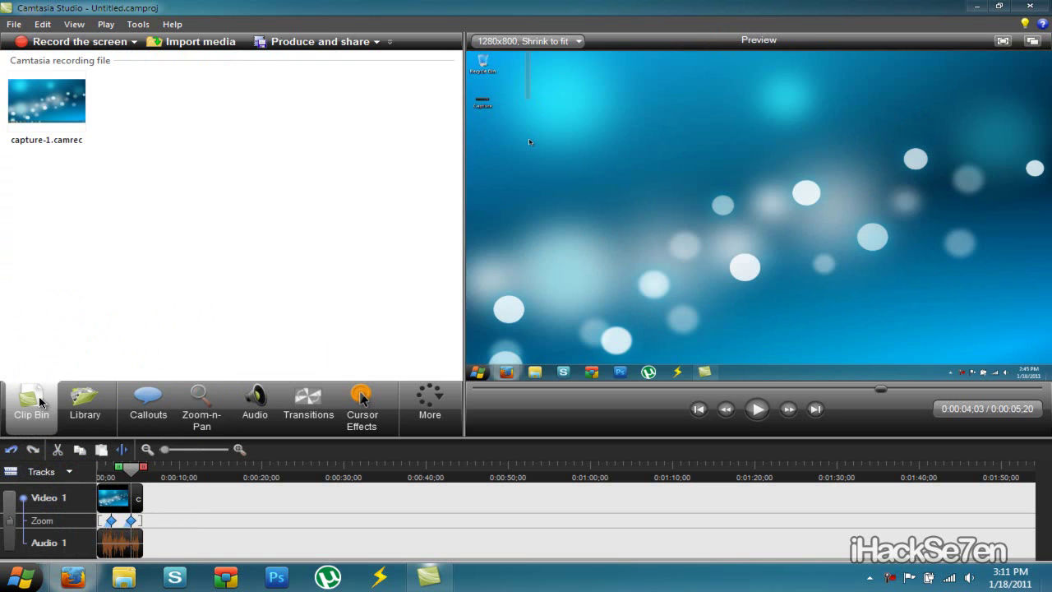
left_click(543, 388)
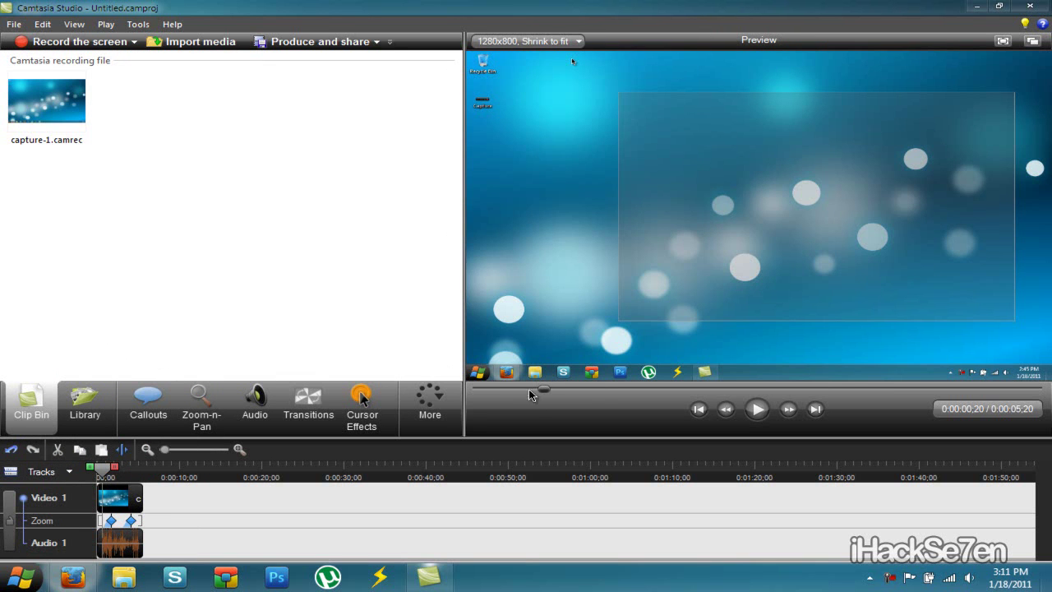
left_click(757, 409)
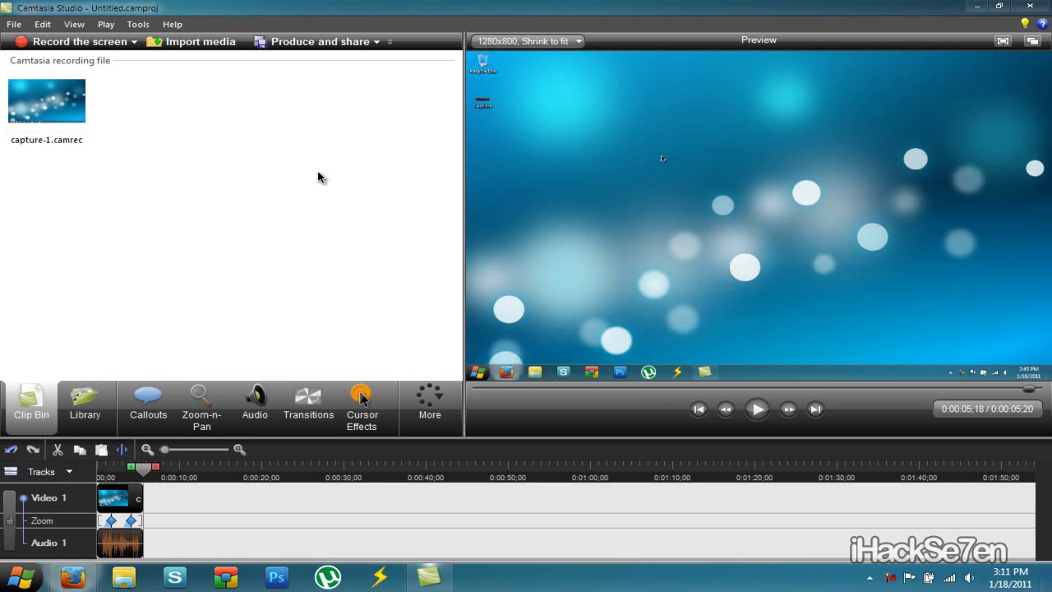
left_click(430, 401)
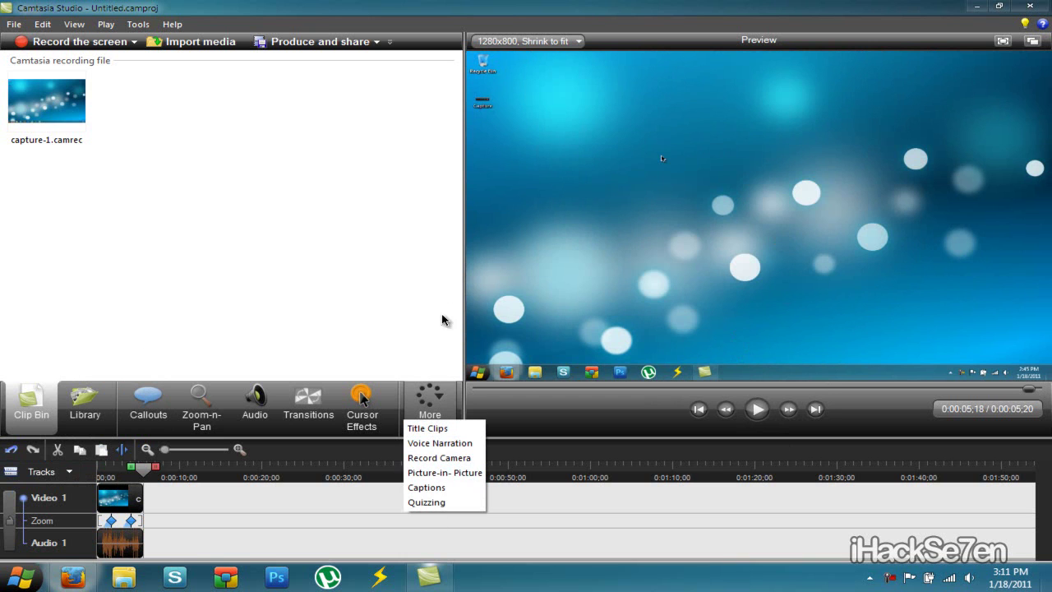
left_click(423, 288)
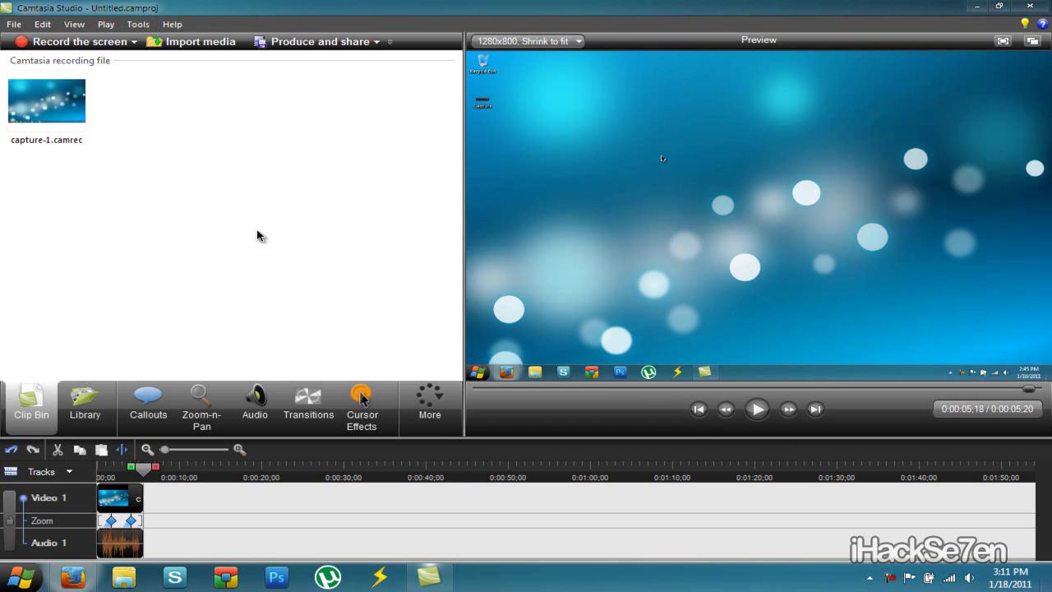
Open and close the Help menu, then drag the playhead back to 0:00:00.
left_click(169, 24)
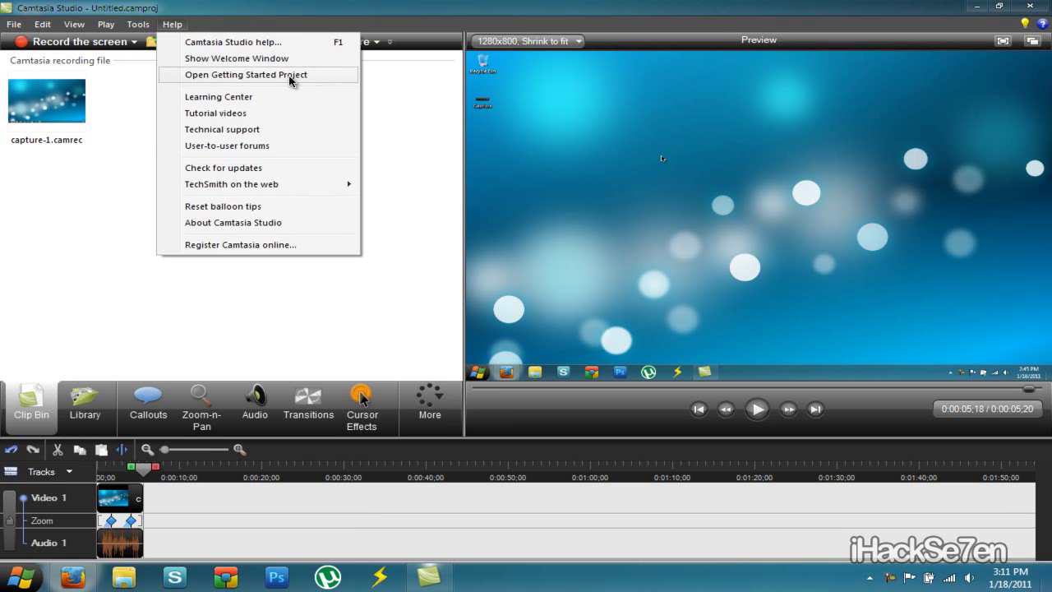
left_click(246, 97)
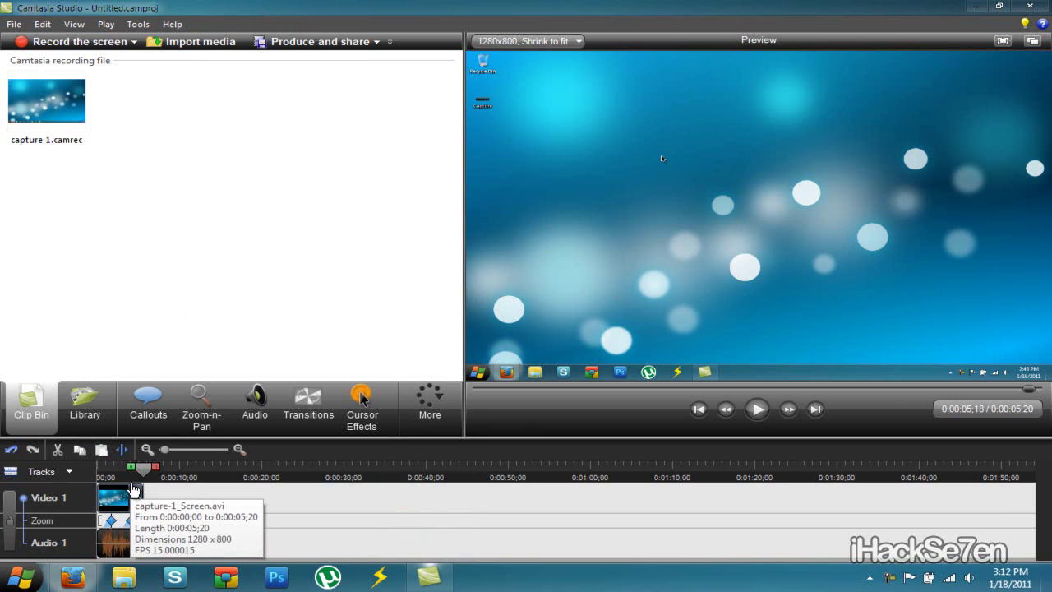
left_click_drag(144, 467, 10, 467)
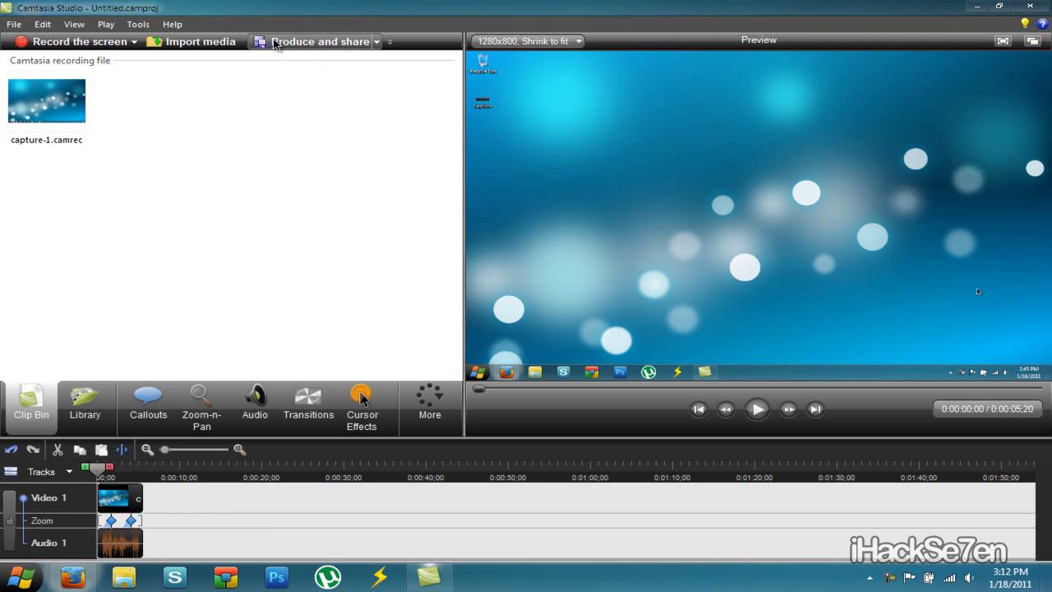
From Produce and share, use Add / Edit preset to start editing the YouTube HD preset.
left_click(336, 44)
left_click_drag(421, 47, 309, 39)
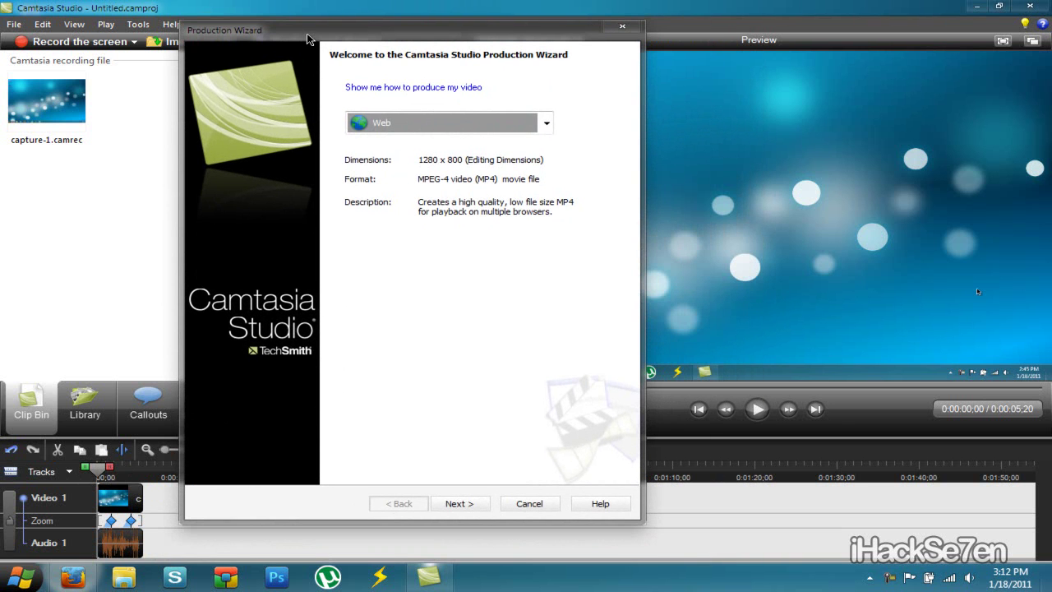
left_click(545, 124)
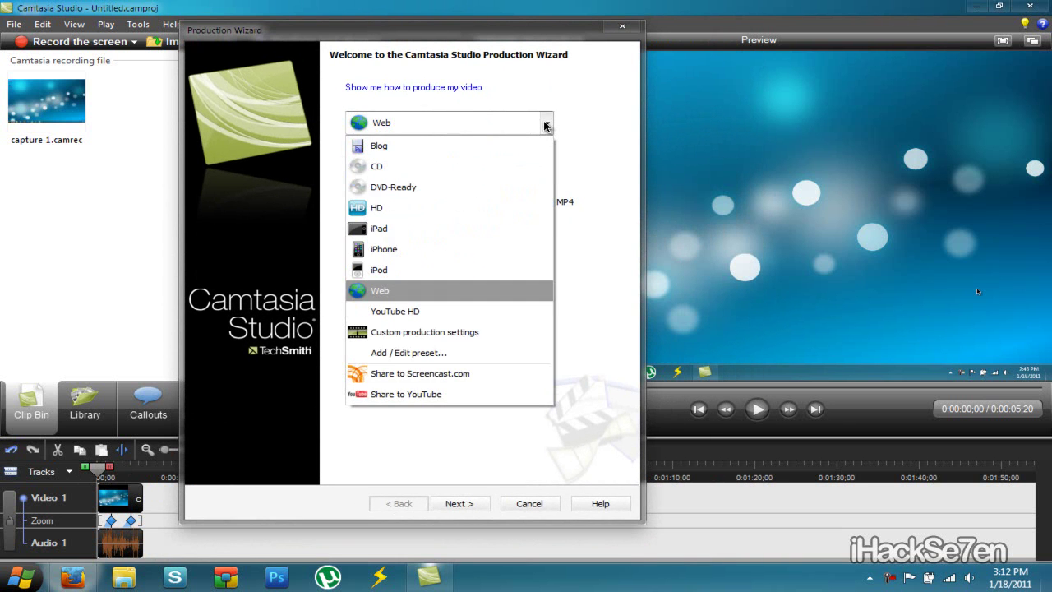
left_click(374, 353)
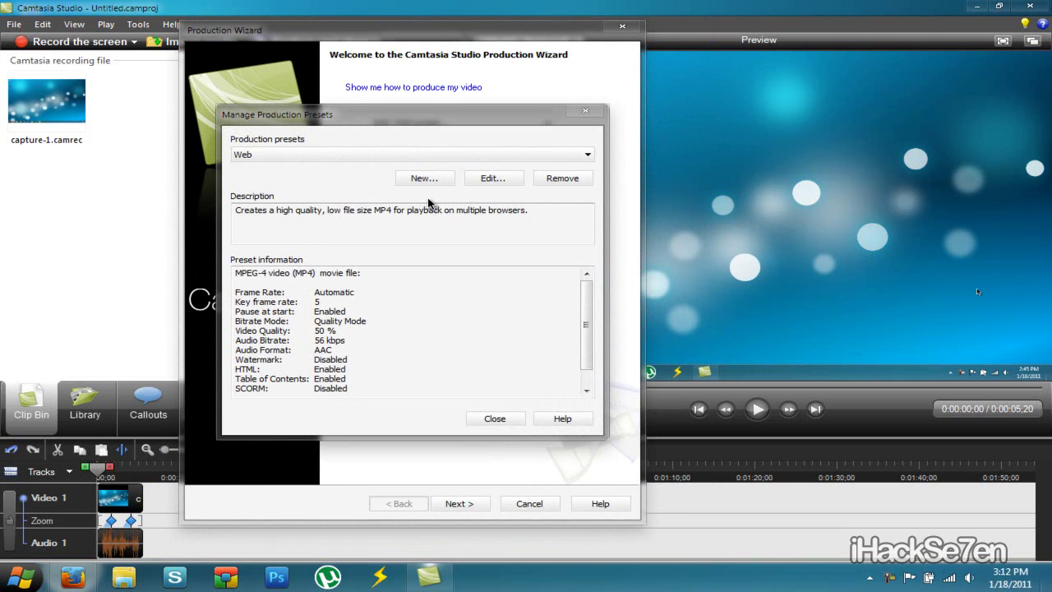
left_click(450, 159)
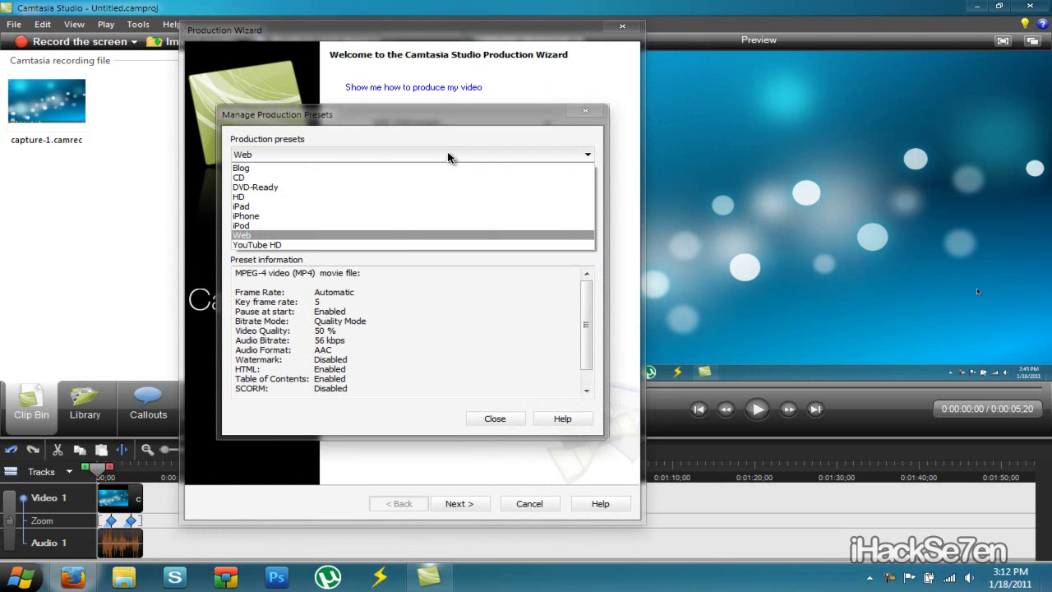
left_click(309, 245)
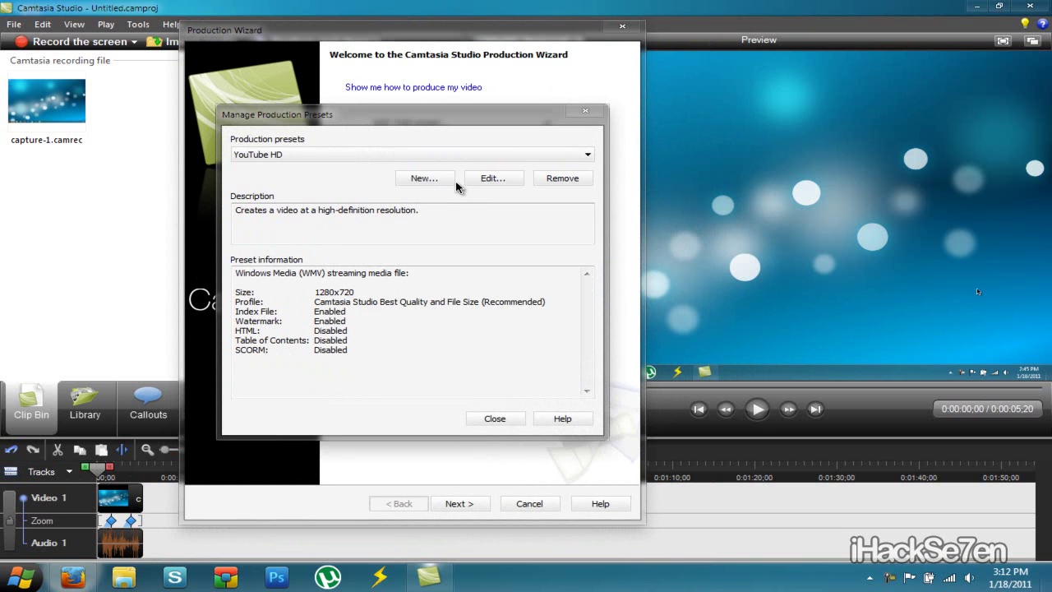
left_click(494, 179)
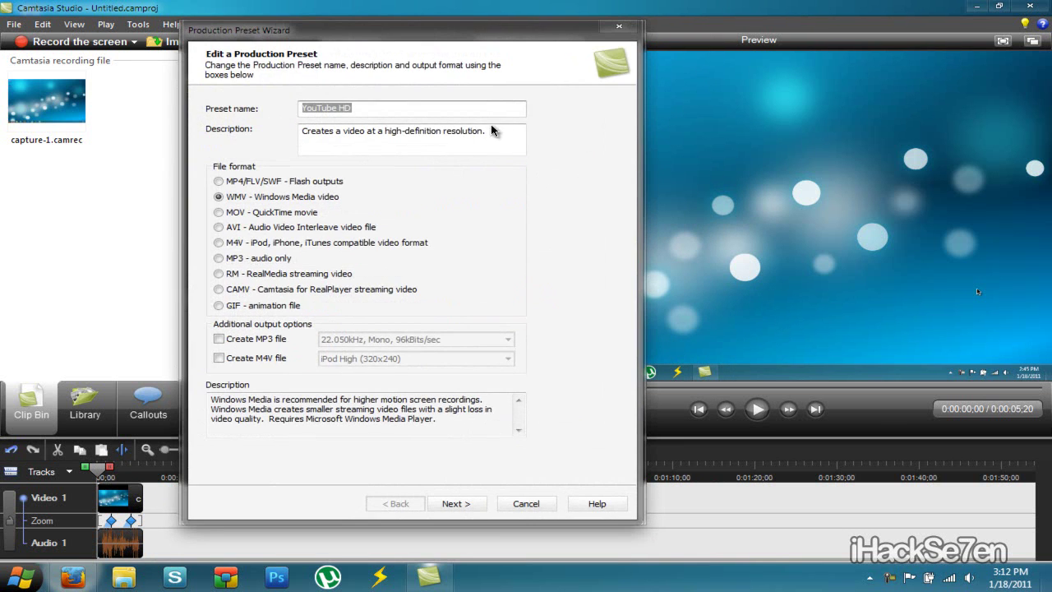
Keep the YouTube HD name and WMV format, advancing past the 1280 x 720 size to Video Options.
left_click(499, 109)
left_click_drag(462, 99, 243, 106)
left_click(458, 504)
left_click(459, 504)
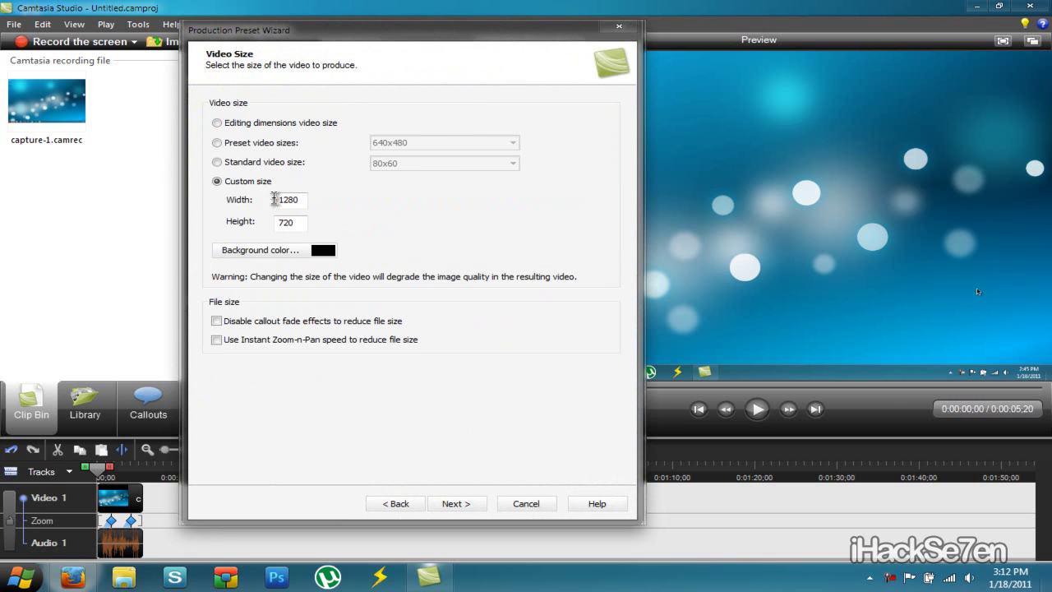
left_click(447, 504)
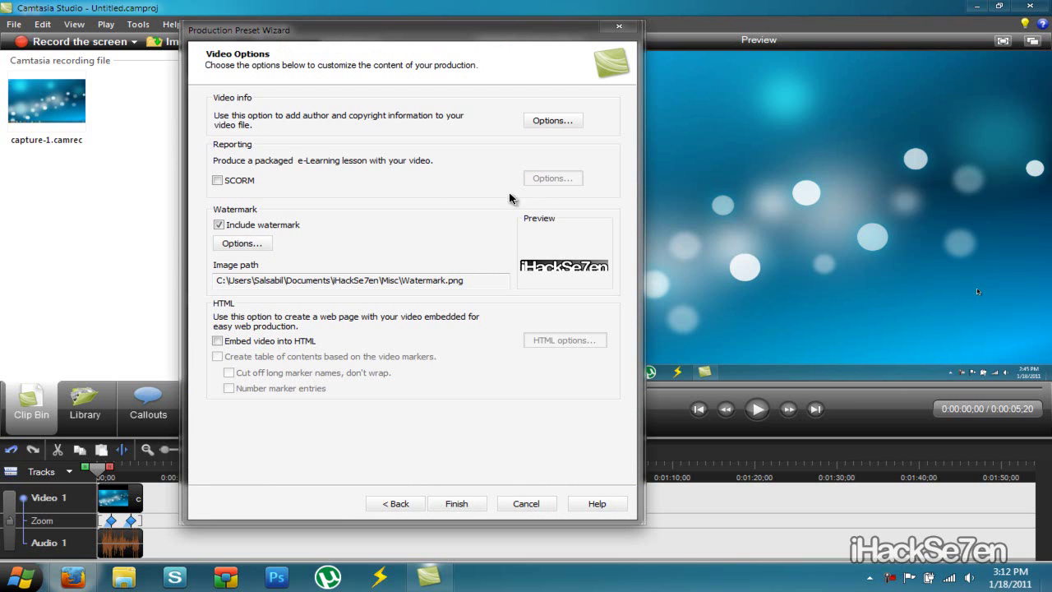
Review the Watermark.png settings and preview, cancel browsing for another image, and close the dialog.
left_click(238, 244)
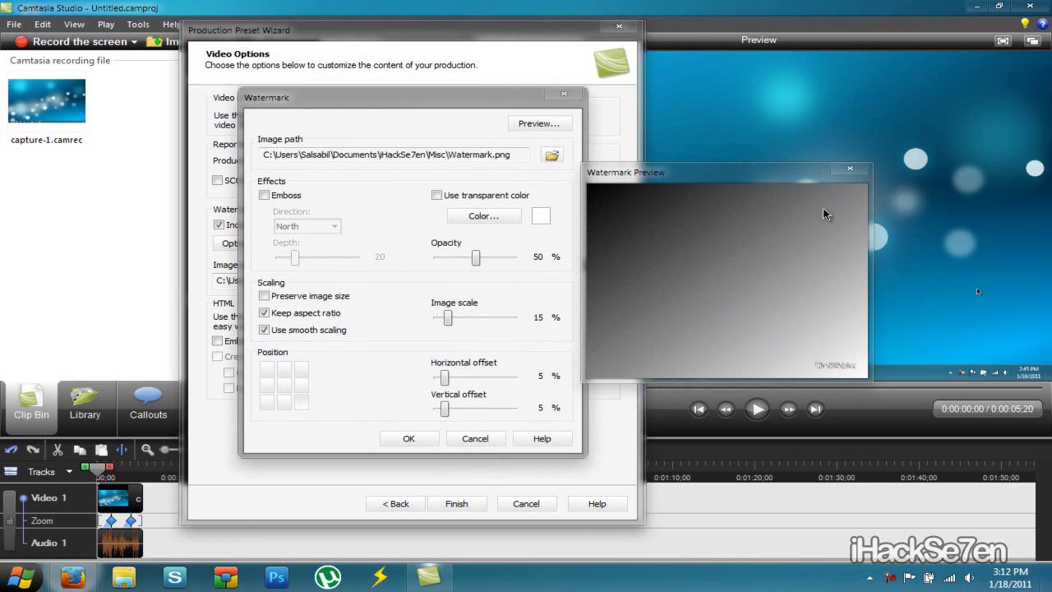
left_click(804, 175)
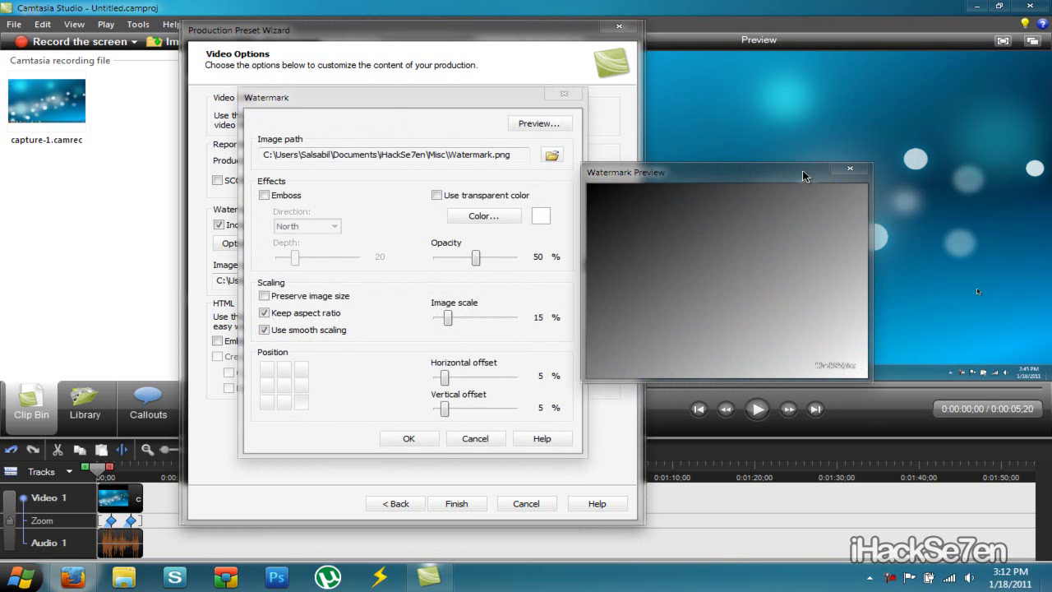
left_click(552, 156)
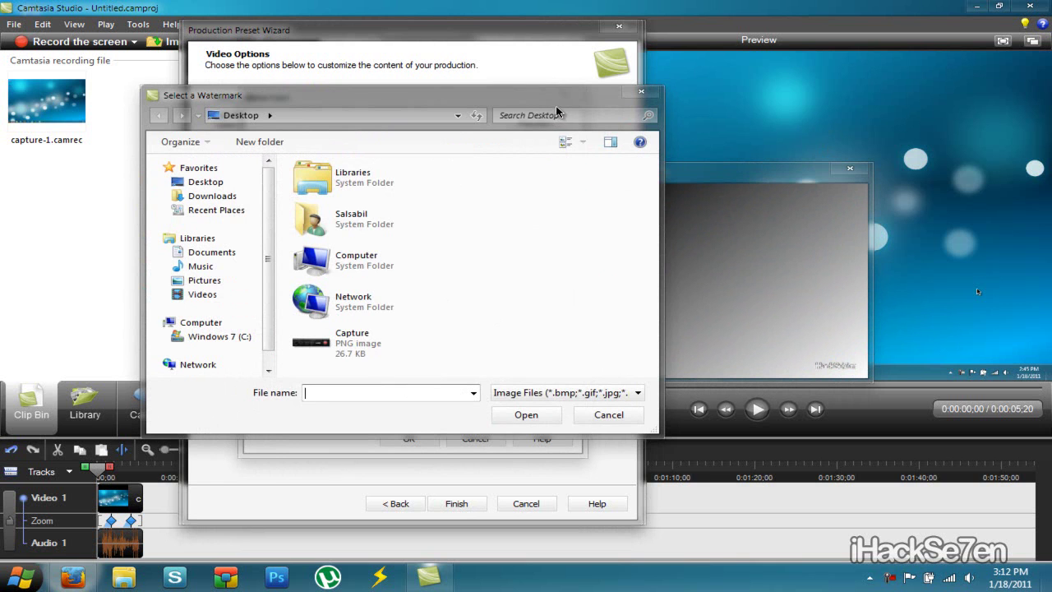
left_click(640, 93)
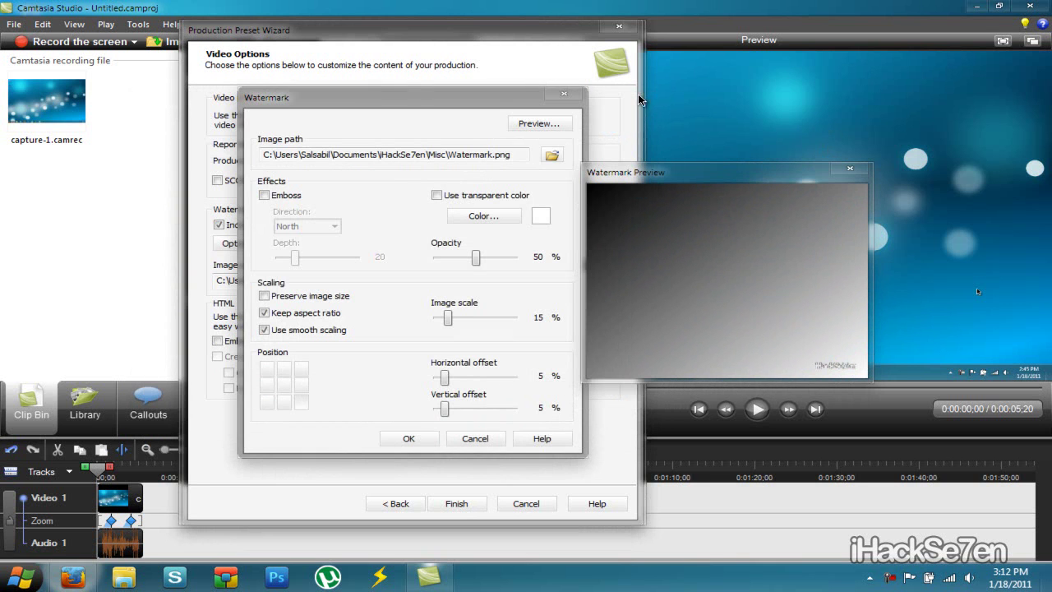
left_click(547, 123)
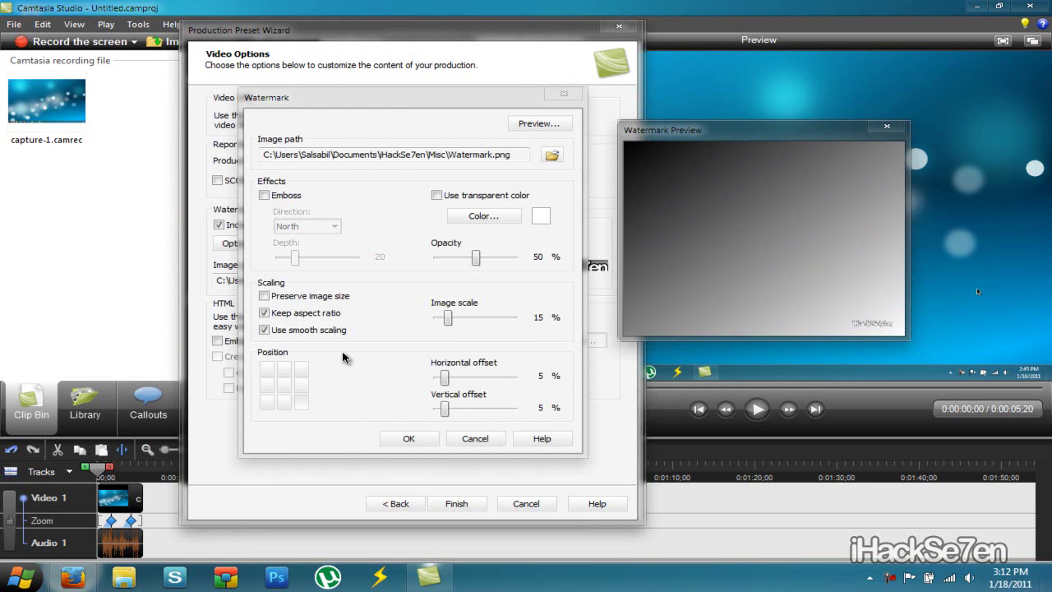
left_click(886, 126)
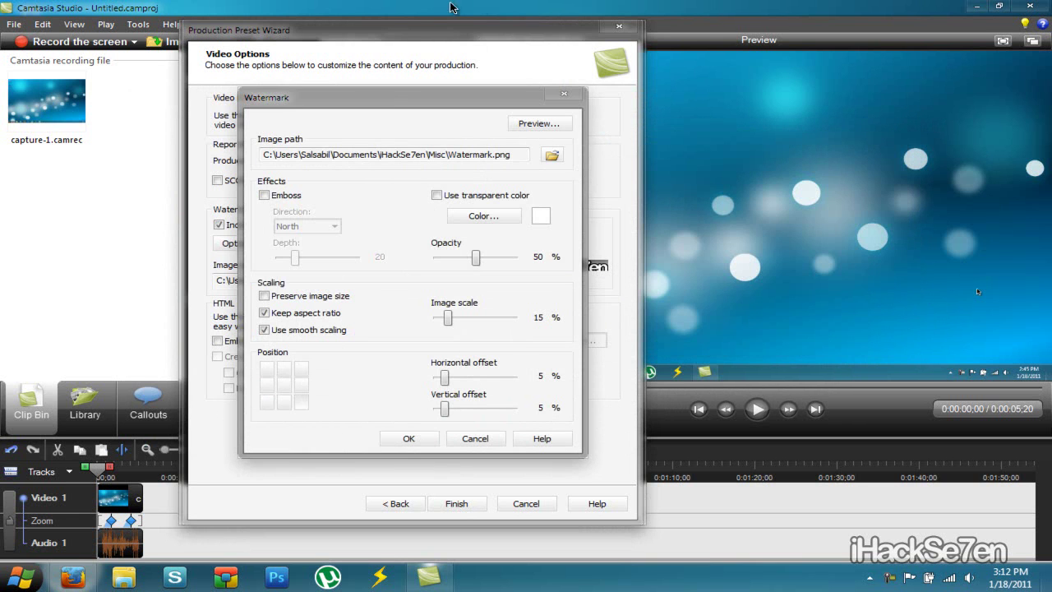
left_click(574, 98)
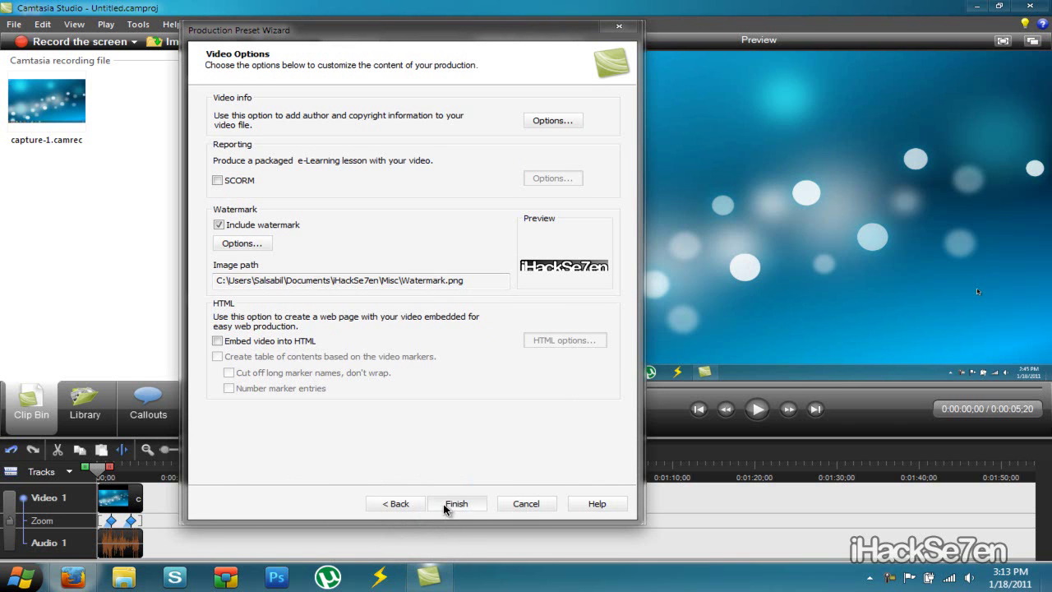
Finish the custom preset, then select YouTube HD in Manage Presets and close it.
left_click(445, 508)
left_click(588, 155)
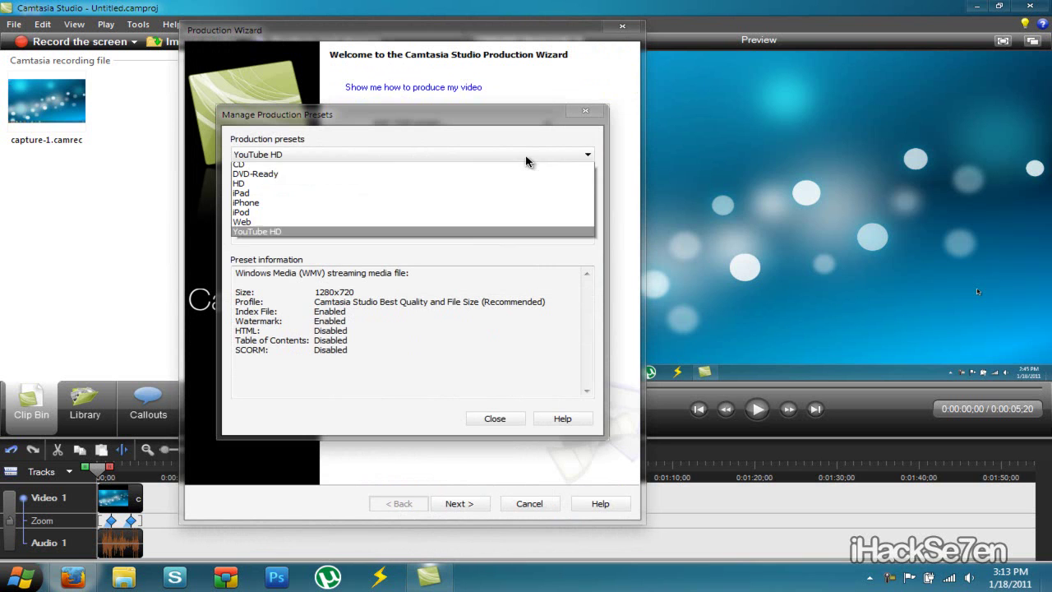
left_click(280, 246)
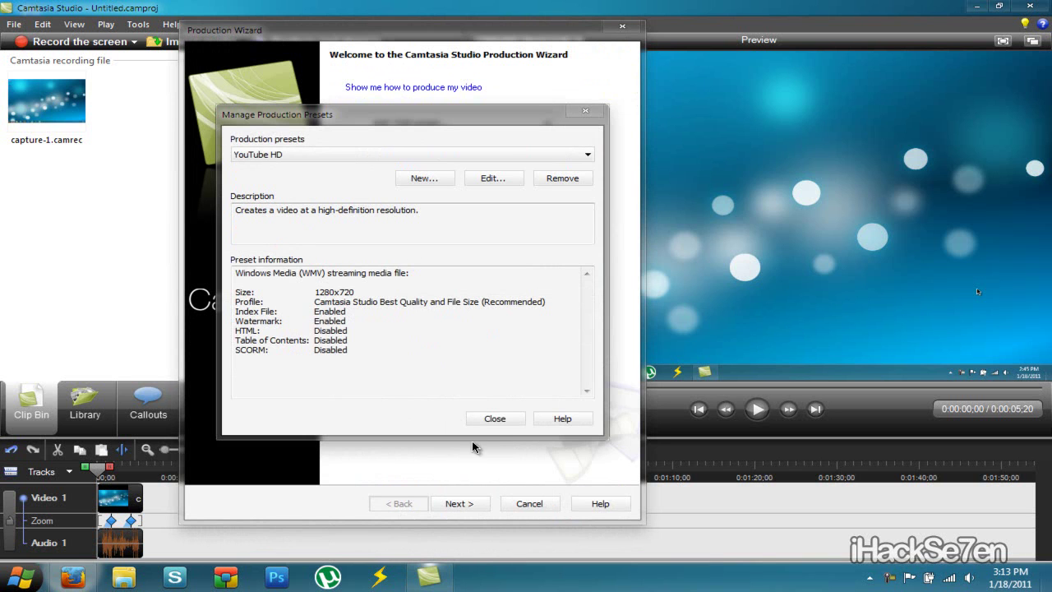
left_click(519, 419)
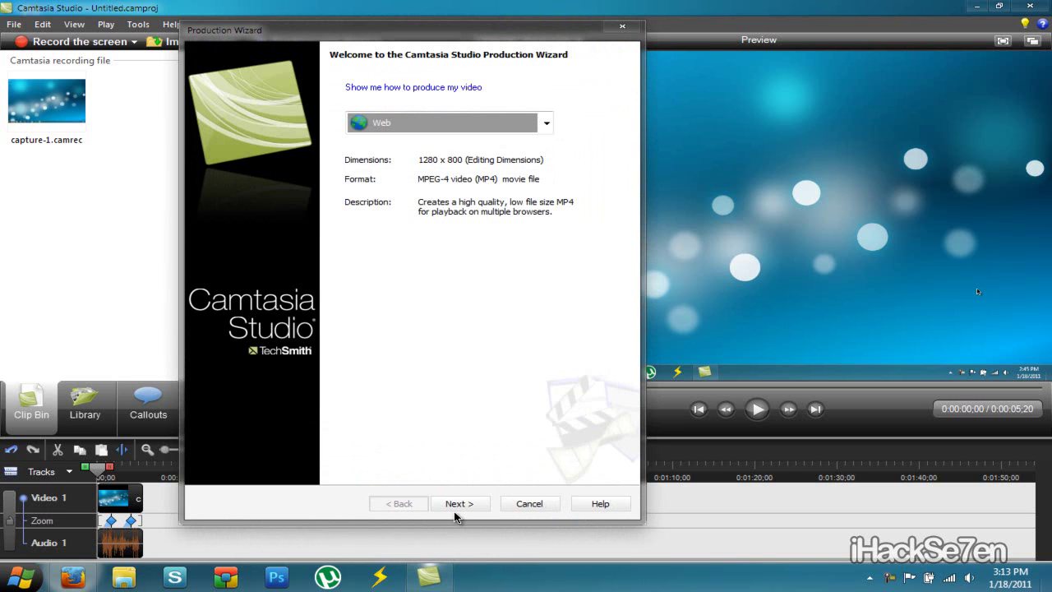
Produce with YouTube HD as 'Untitled' on the Desktop, without sub-folders, and start rendering.
left_click(546, 123)
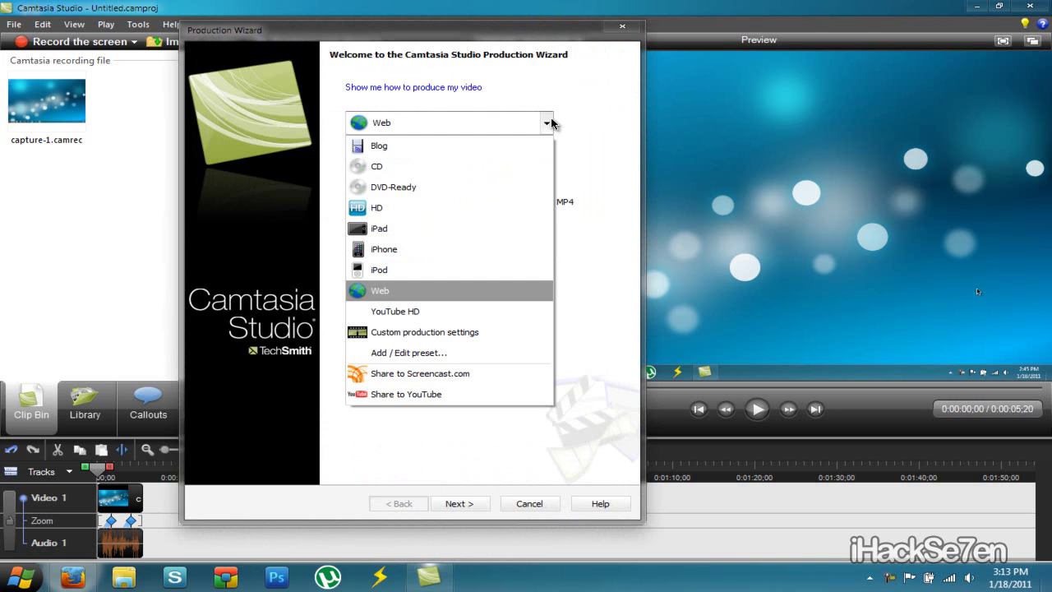
left_click(424, 318)
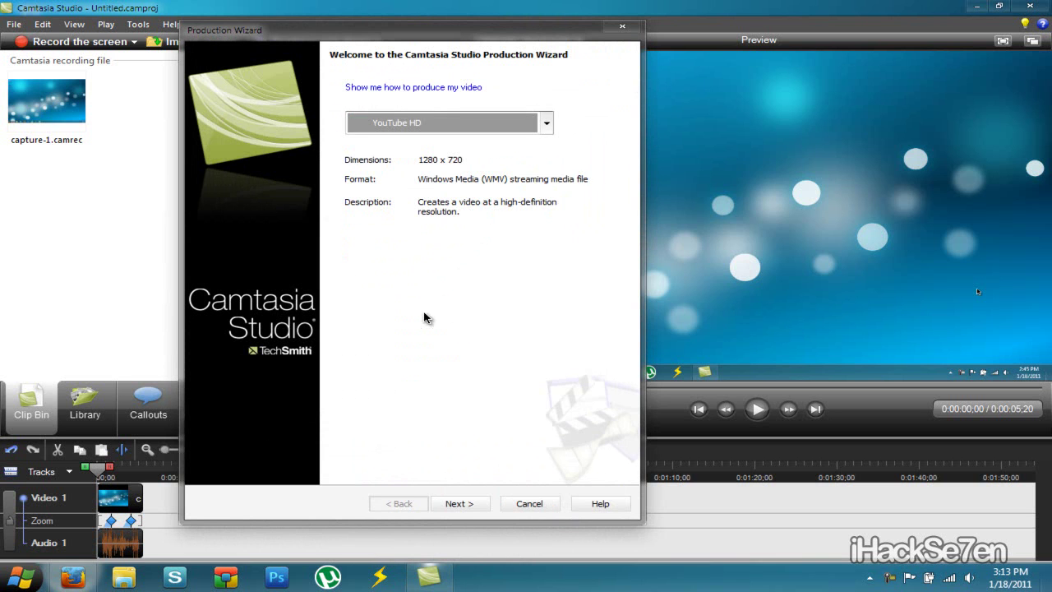
left_click(457, 503)
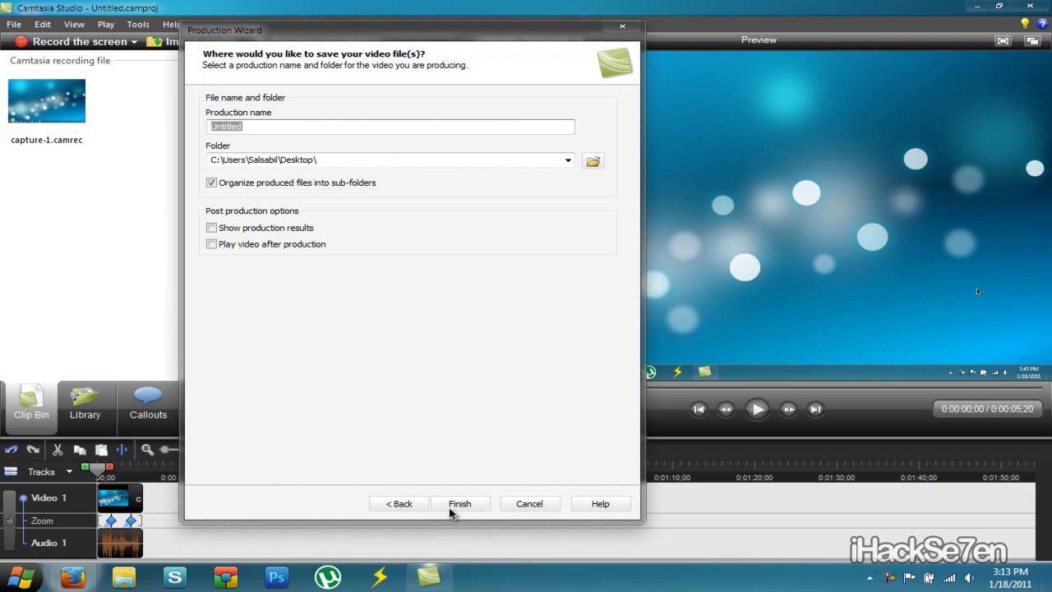
left_click(292, 187)
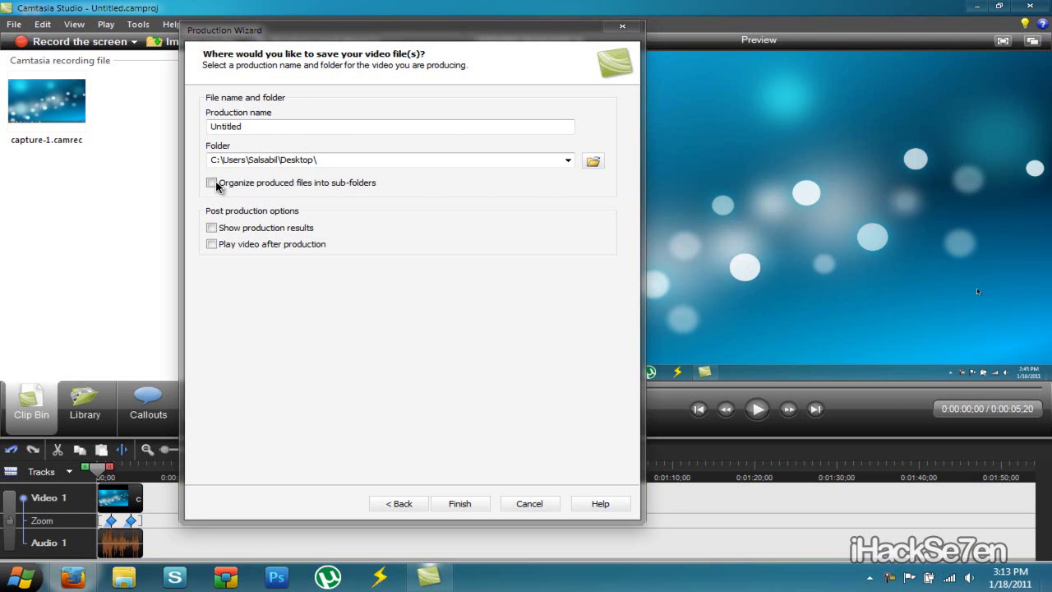
double_click(321, 134)
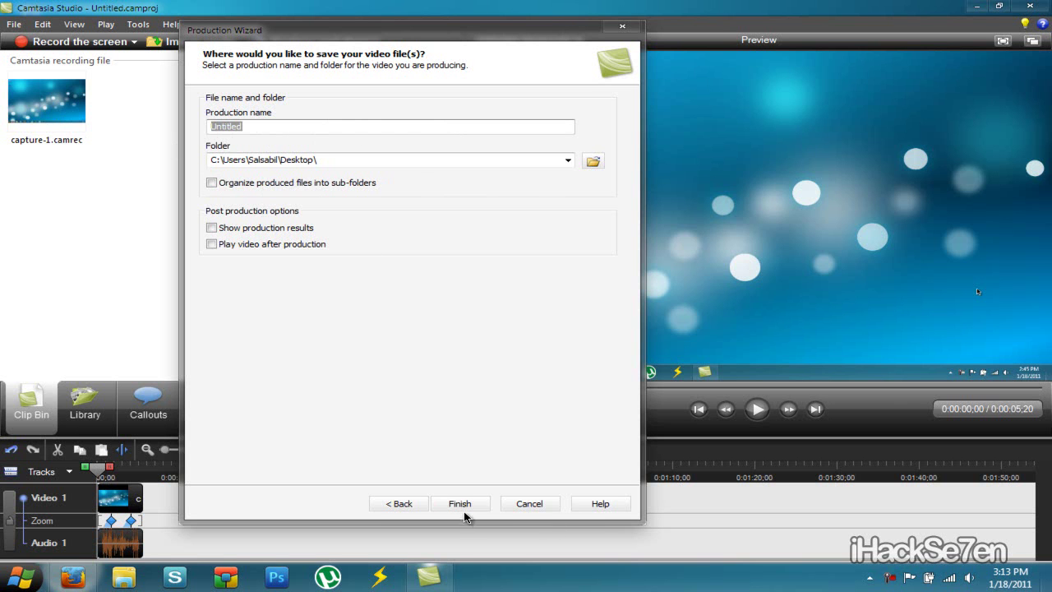
left_click(462, 508)
Move the Rendering Project window aside while the render runs to completion.
left_click_drag(747, 404, 316, 124)
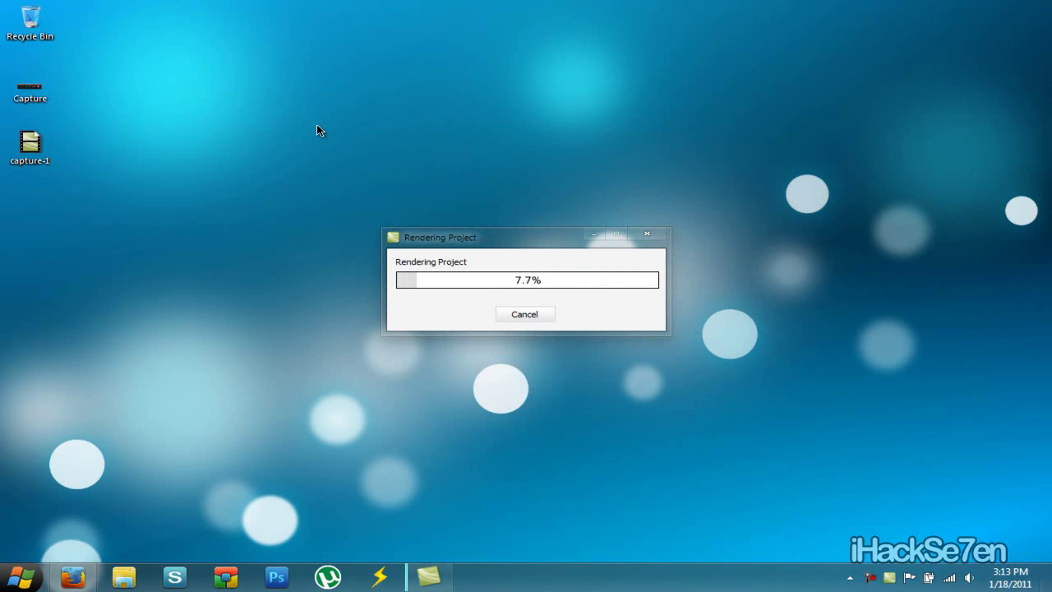
left_click_drag(530, 248, 432, 150)
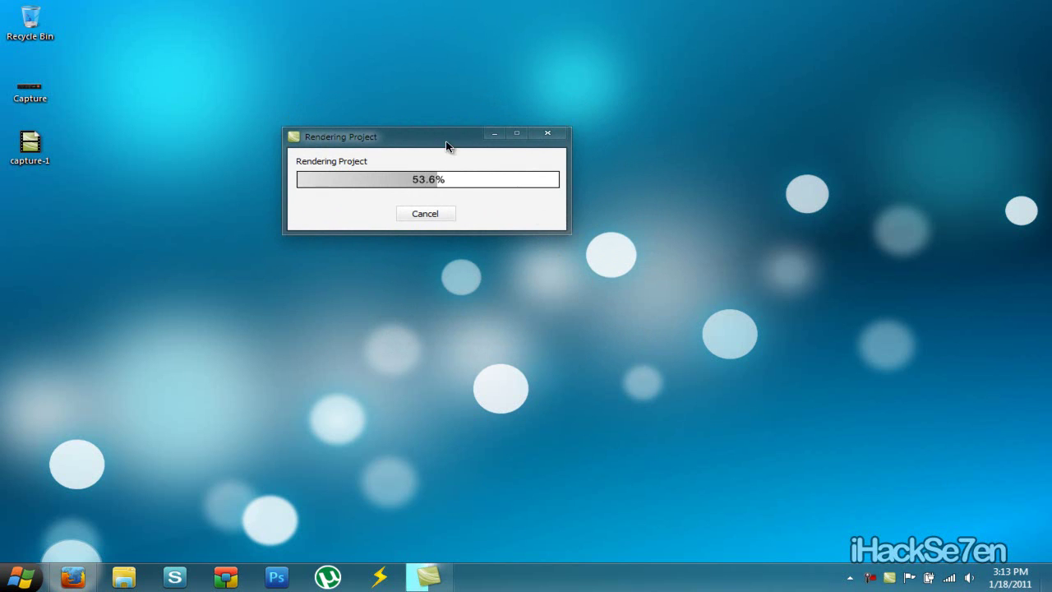
left_click_drag(446, 141, 534, 95)
left_click_drag(243, 41, 876, 282)
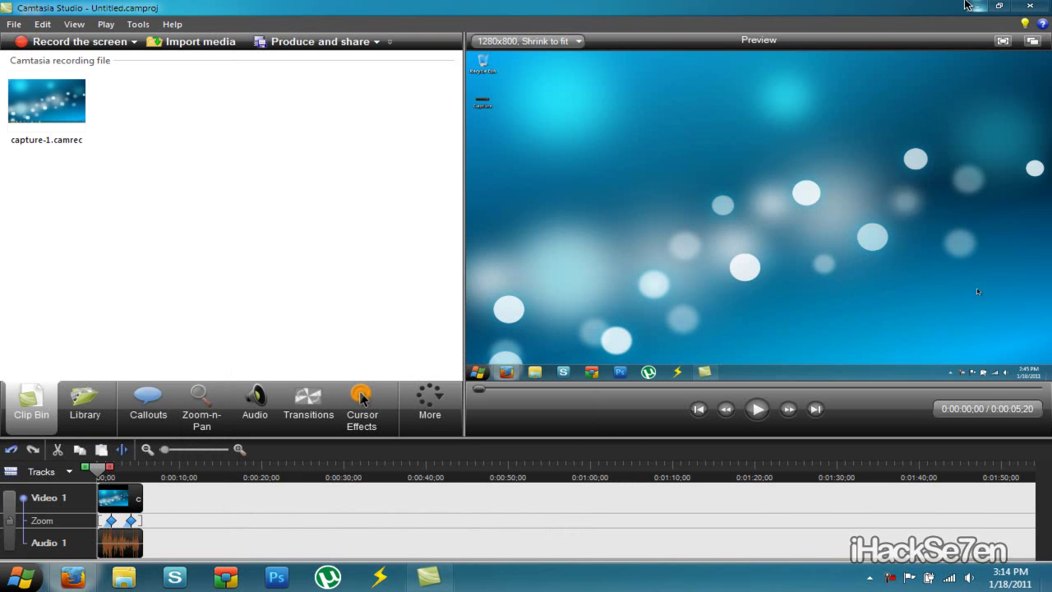
Open the rendered Untitled video from the desktop, replay it from the start, then close the player.
left_click(977, 6)
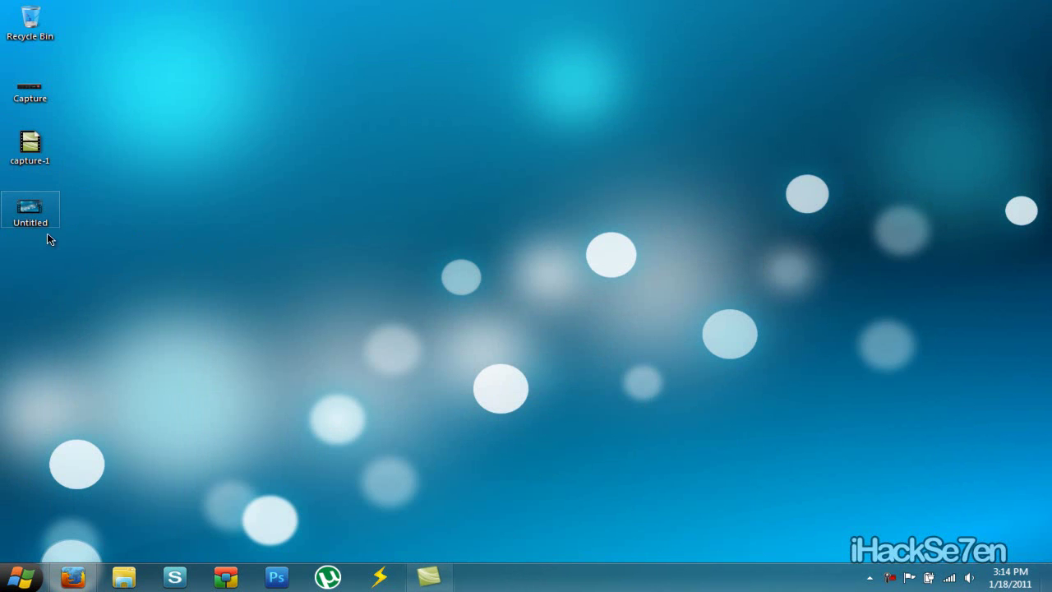
double_click(41, 223)
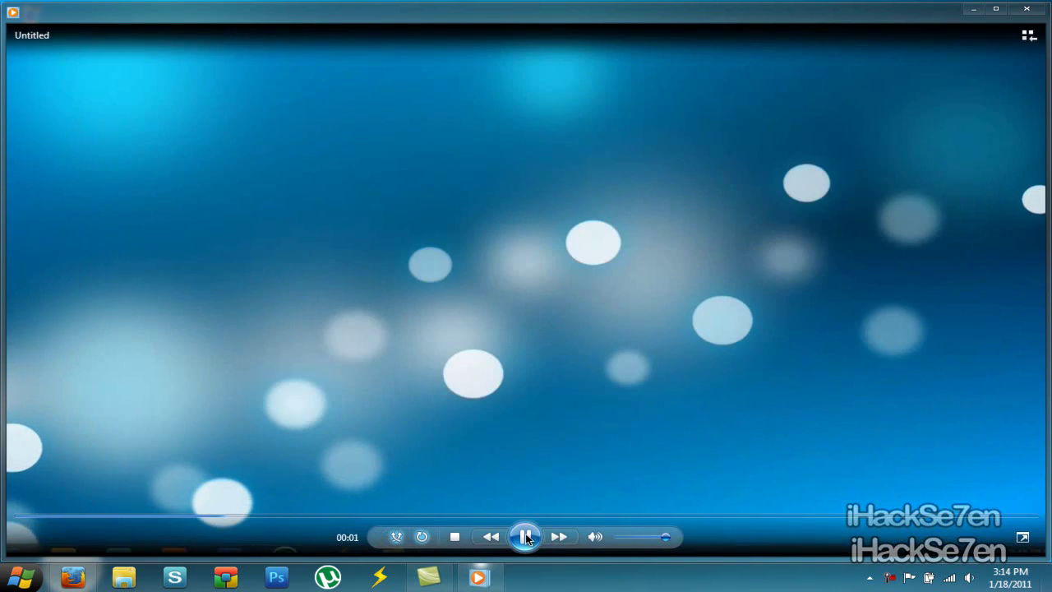
left_click(527, 537)
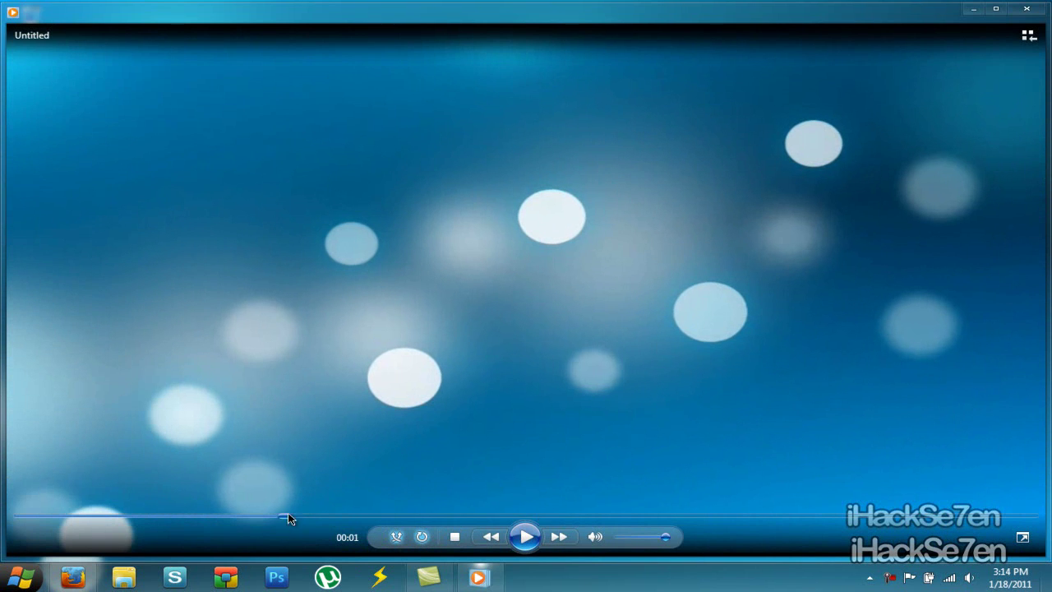
left_click_drag(288, 521, 55, 518)
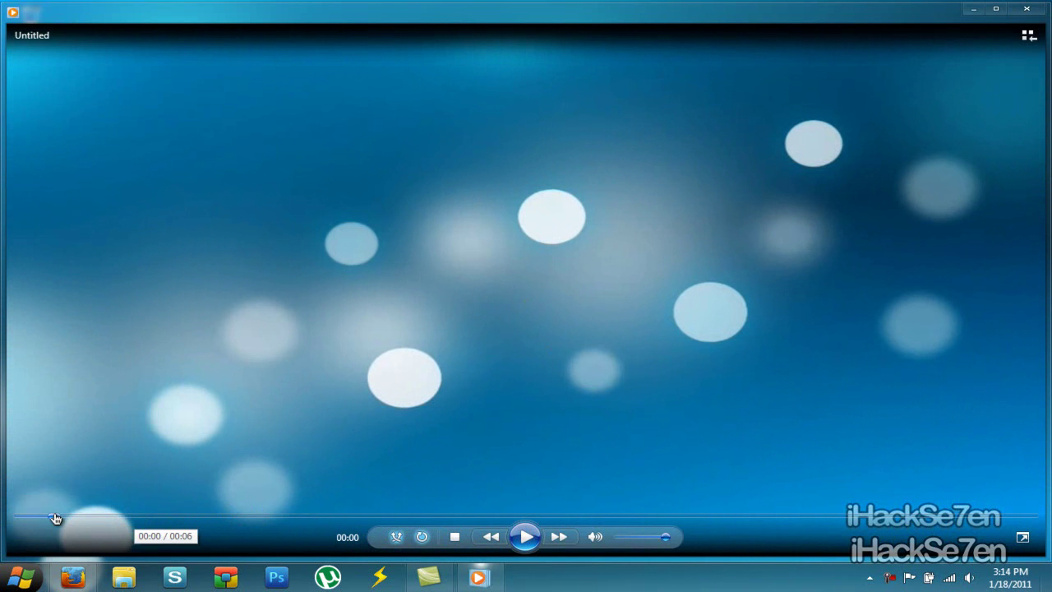
left_click(526, 537)
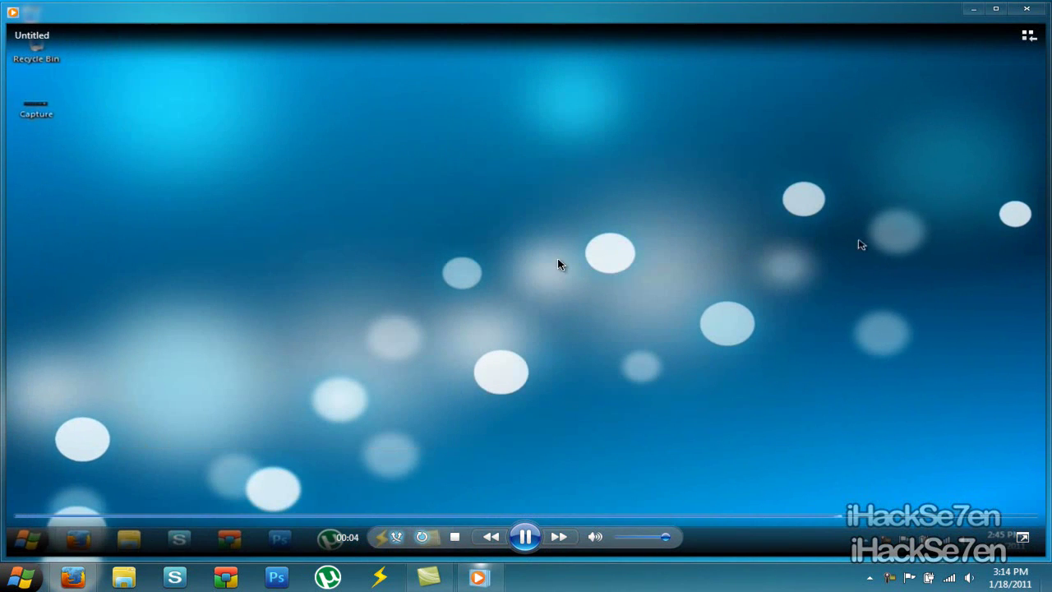
left_click(1027, 7)
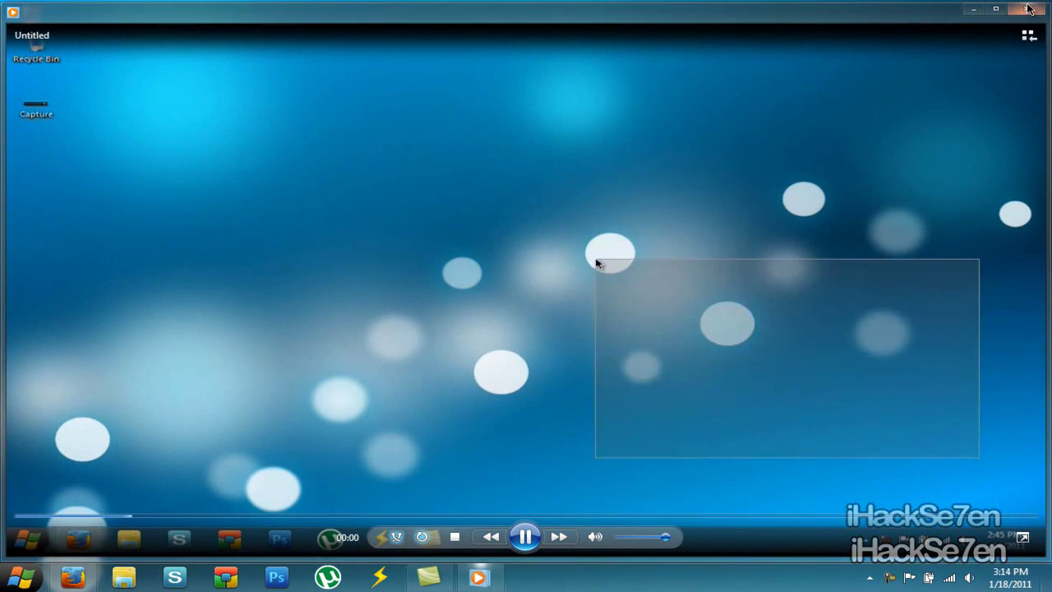
left_click_drag(1016, 10, 517, 165)
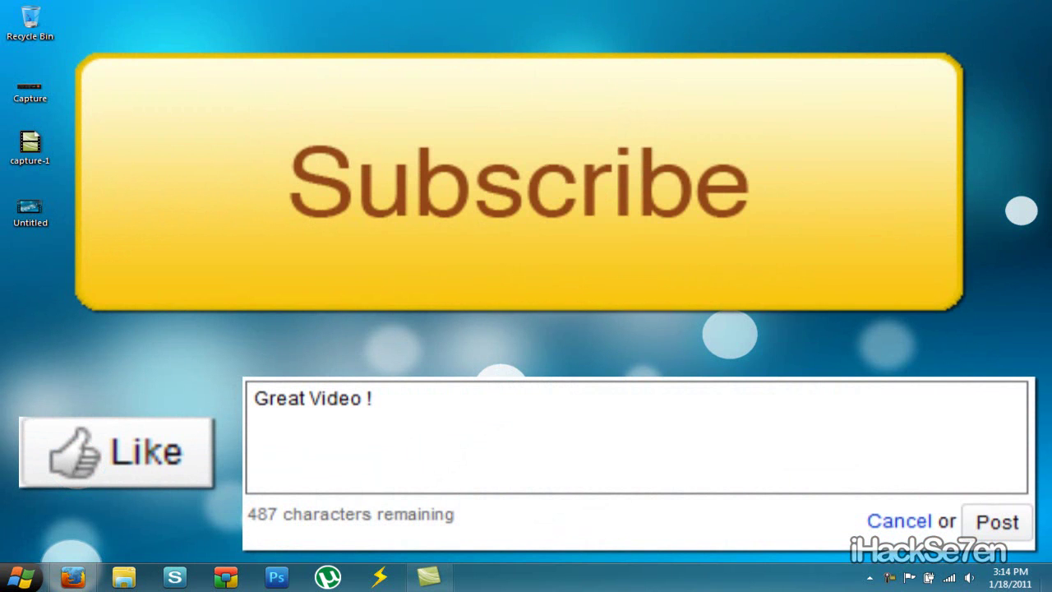